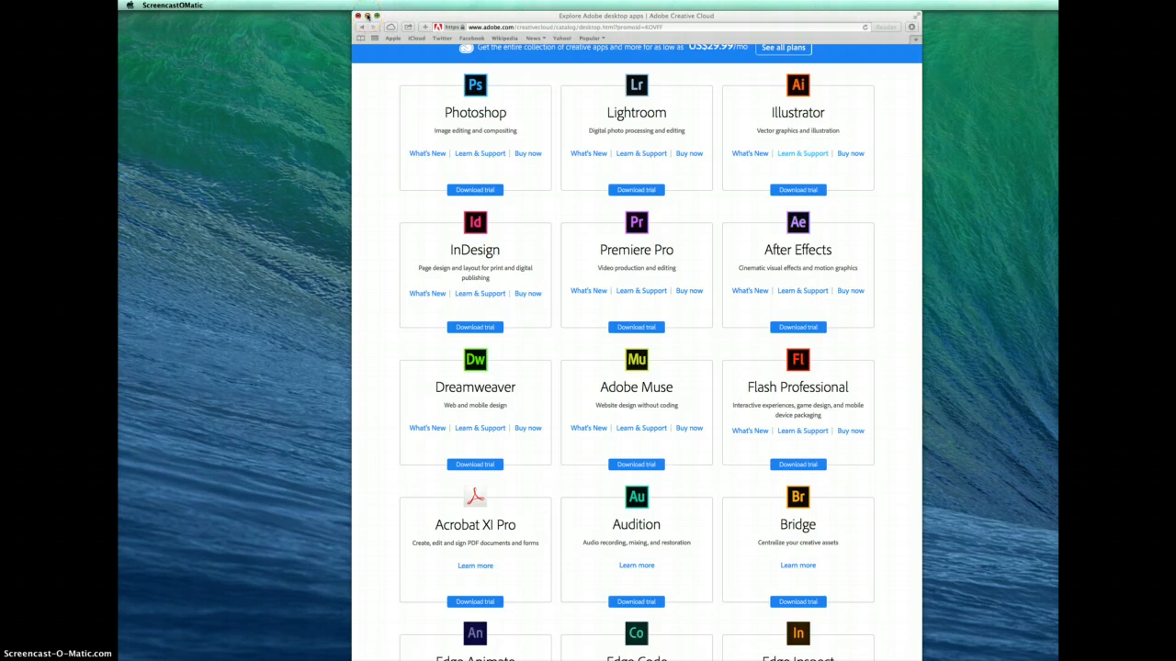
Minimize the browser window and launch Adobe Bridge CS6 from the installed applications
click(366, 15)
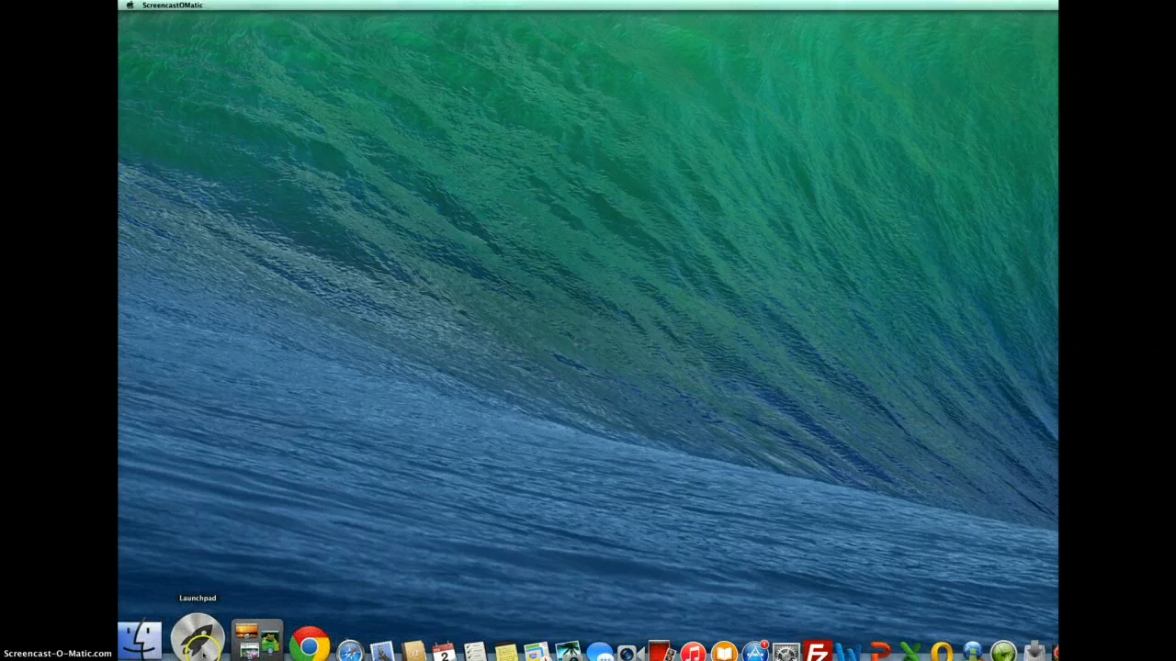
click(200, 643)
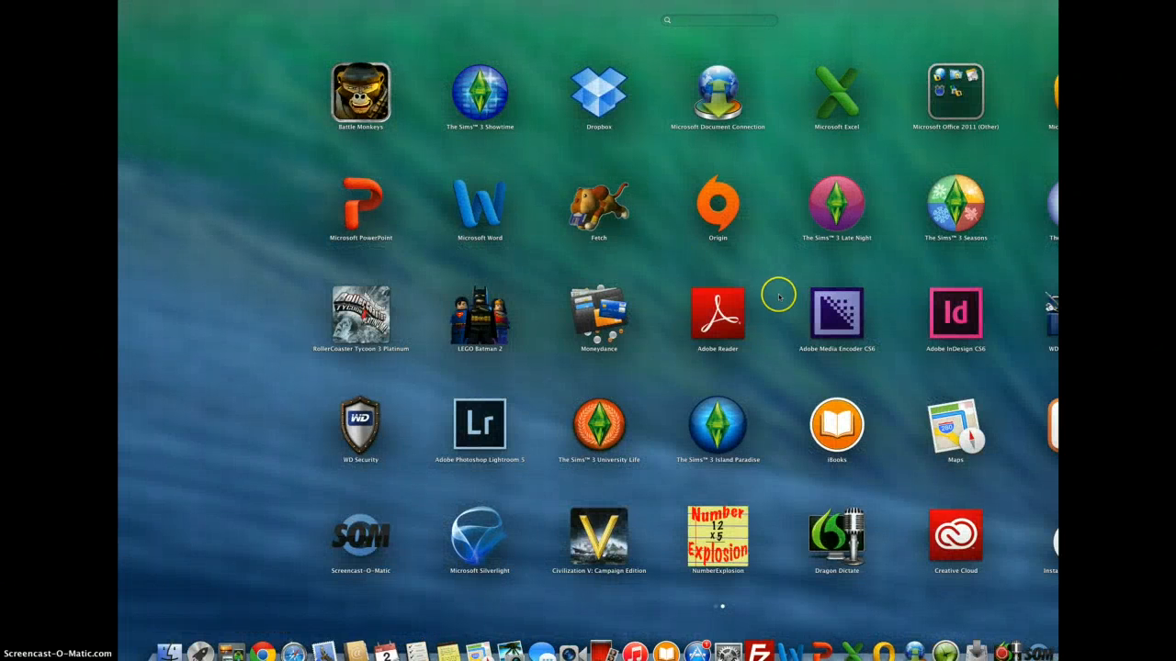
scroll(777, 289, left, 5)
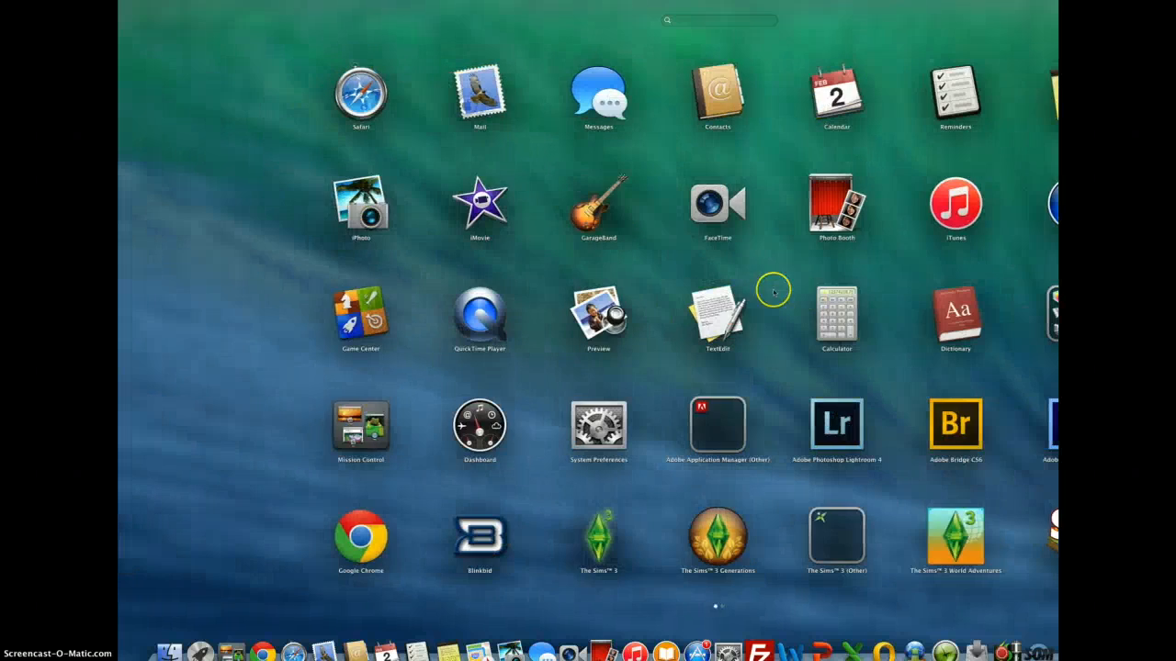
click(951, 419)
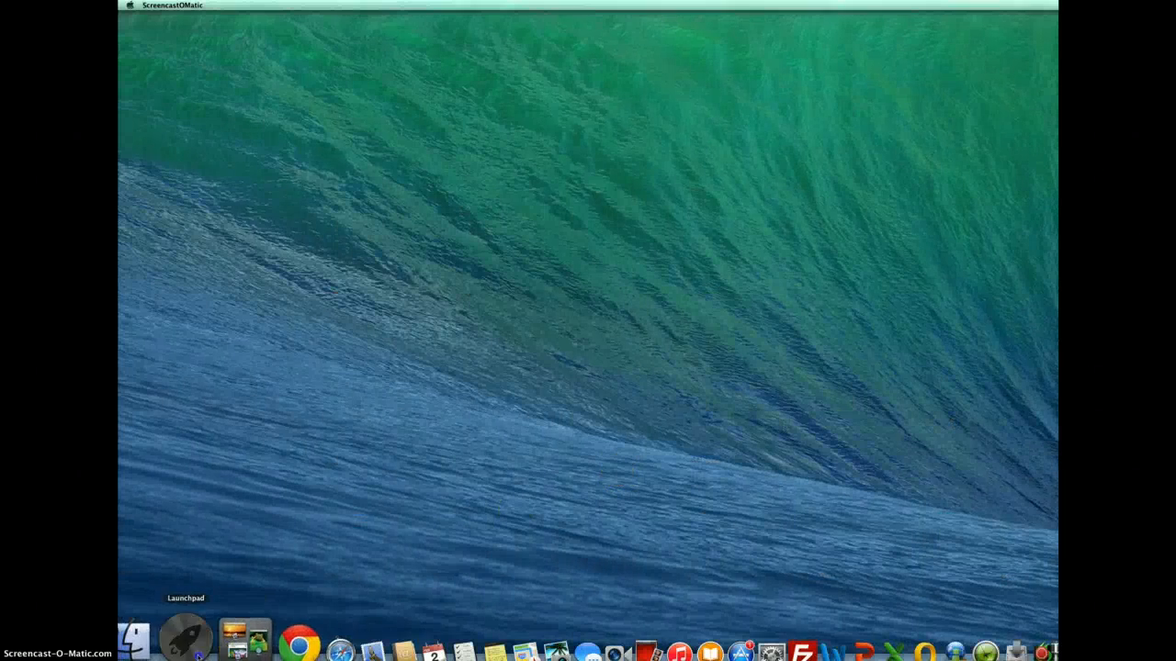
click(191, 643)
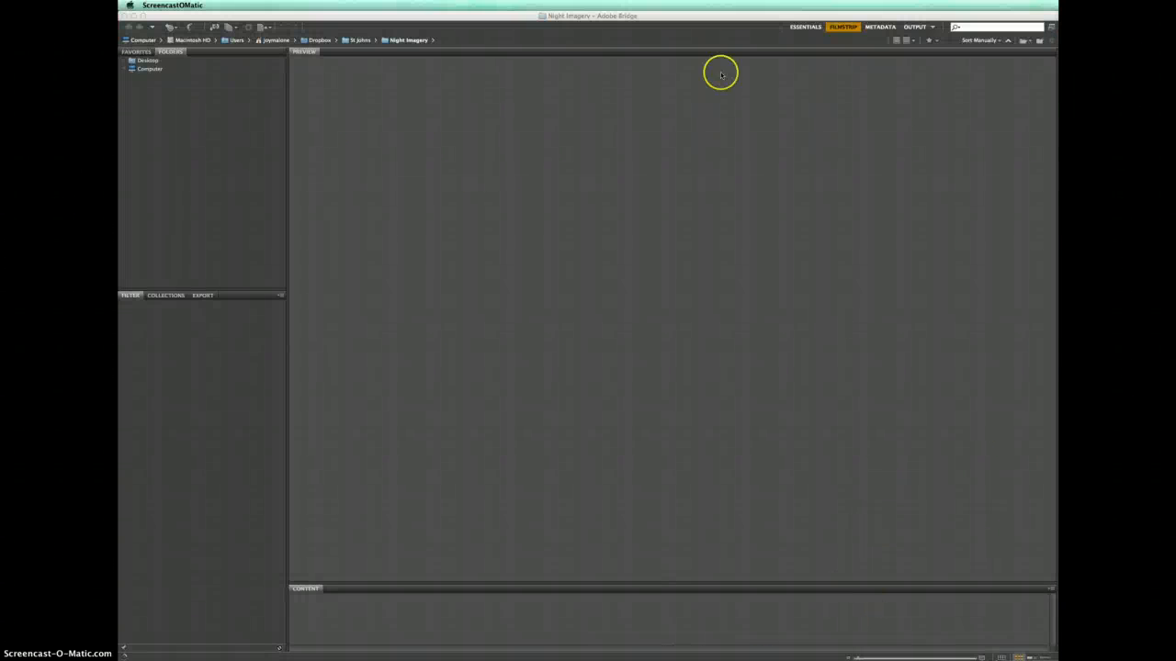
click(698, 18)
click(631, 303)
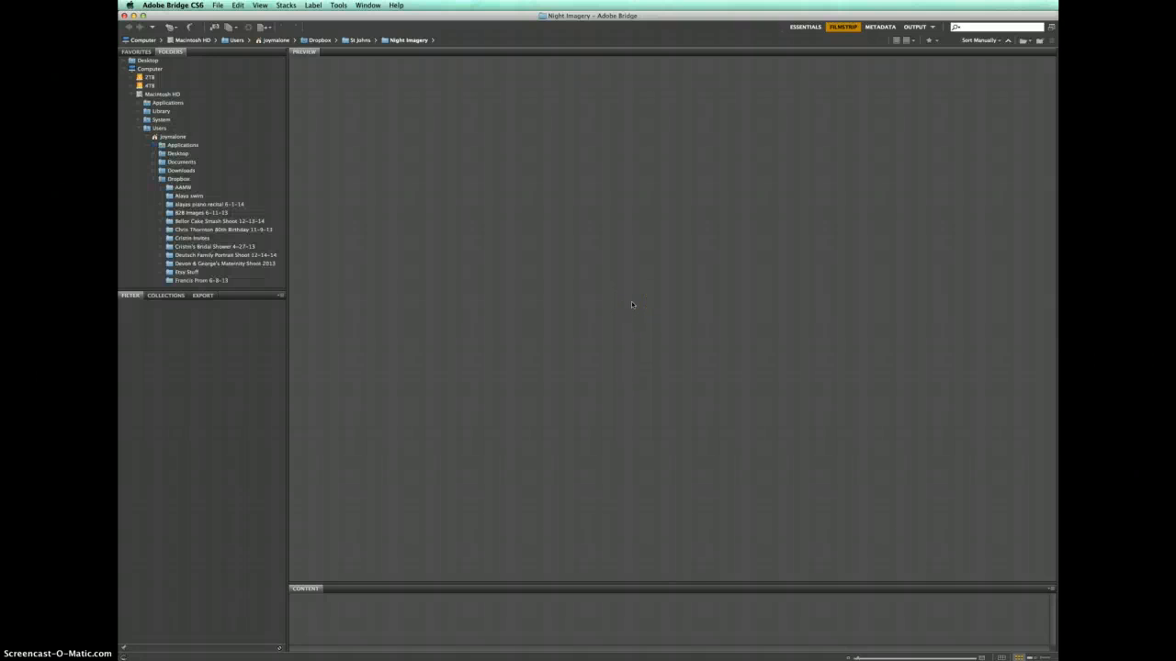
click(634, 305)
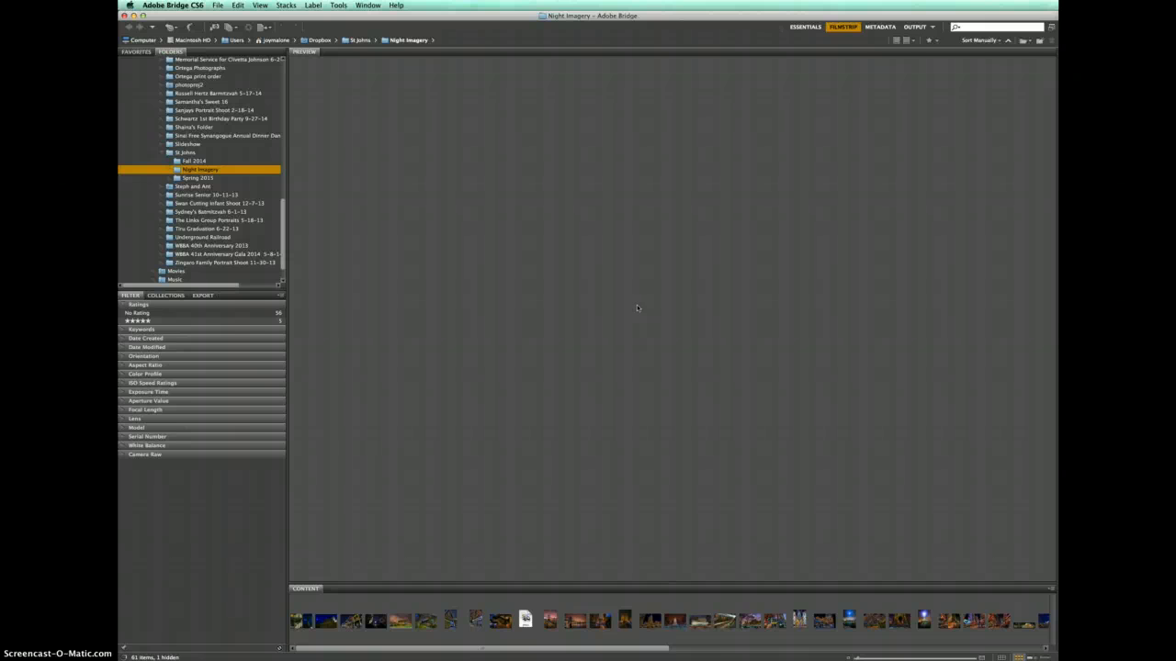
Switch to Adobe Photoshop CS6 and bring its empty workspace to the front
mouse_move(1010, 656)
click(1052, 651)
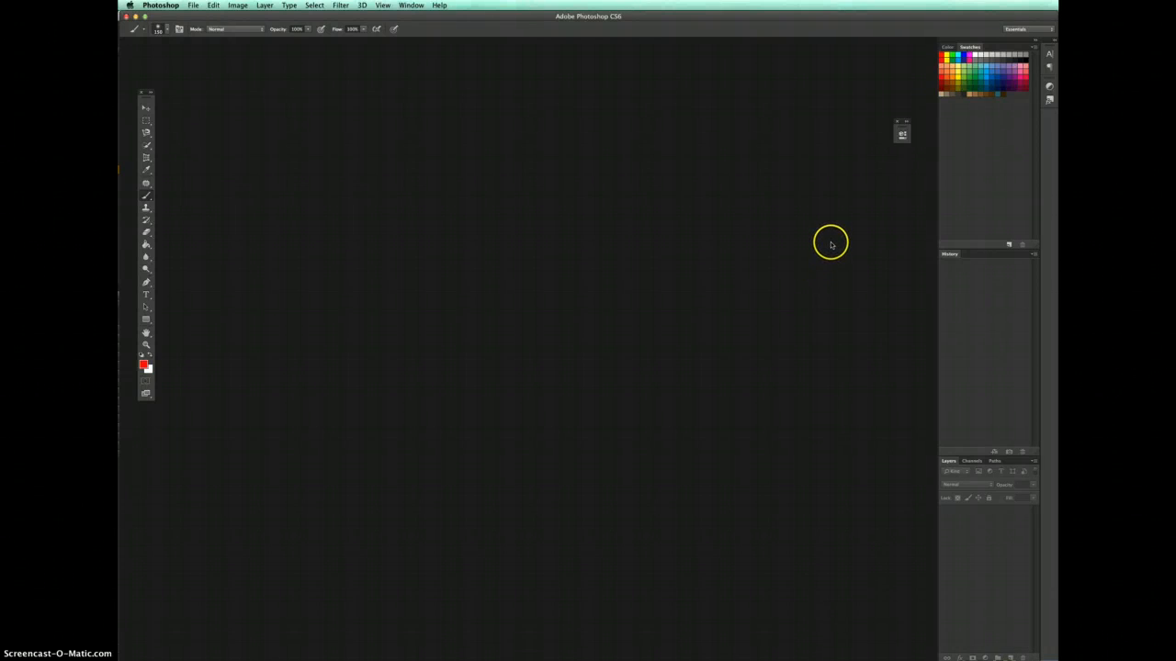
mouse_move(887, 654)
click(528, 165)
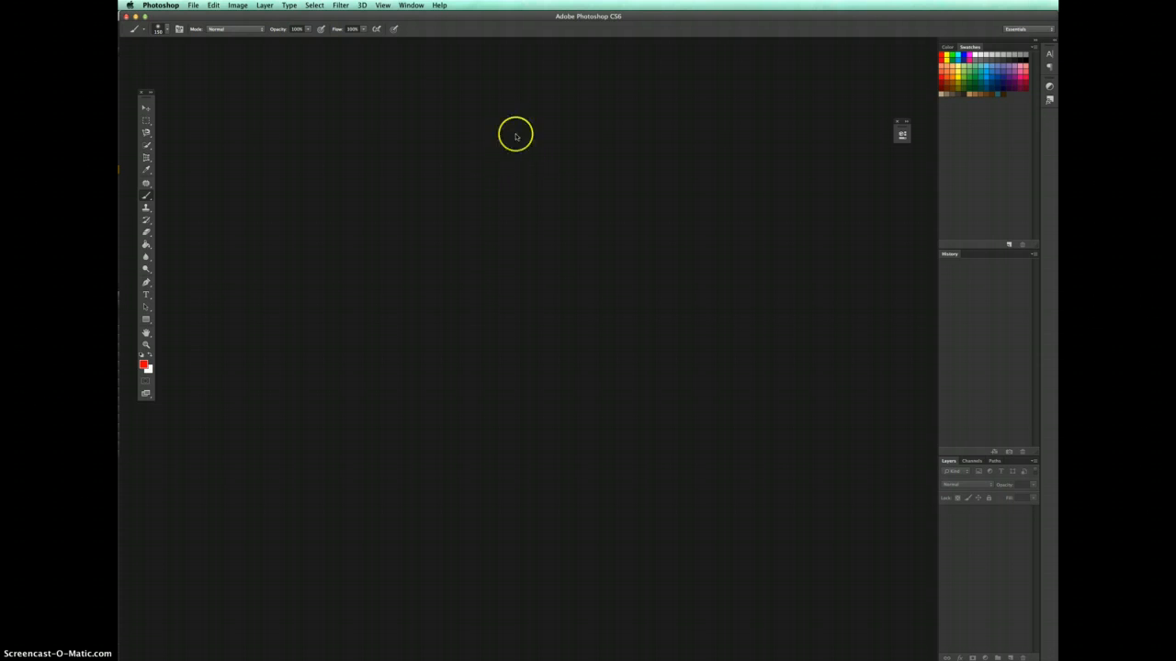
Switch to Adobe Bridge and browse into the online class folder inside the Spring 2015 folder
mouse_move(987, 636)
click(1040, 640)
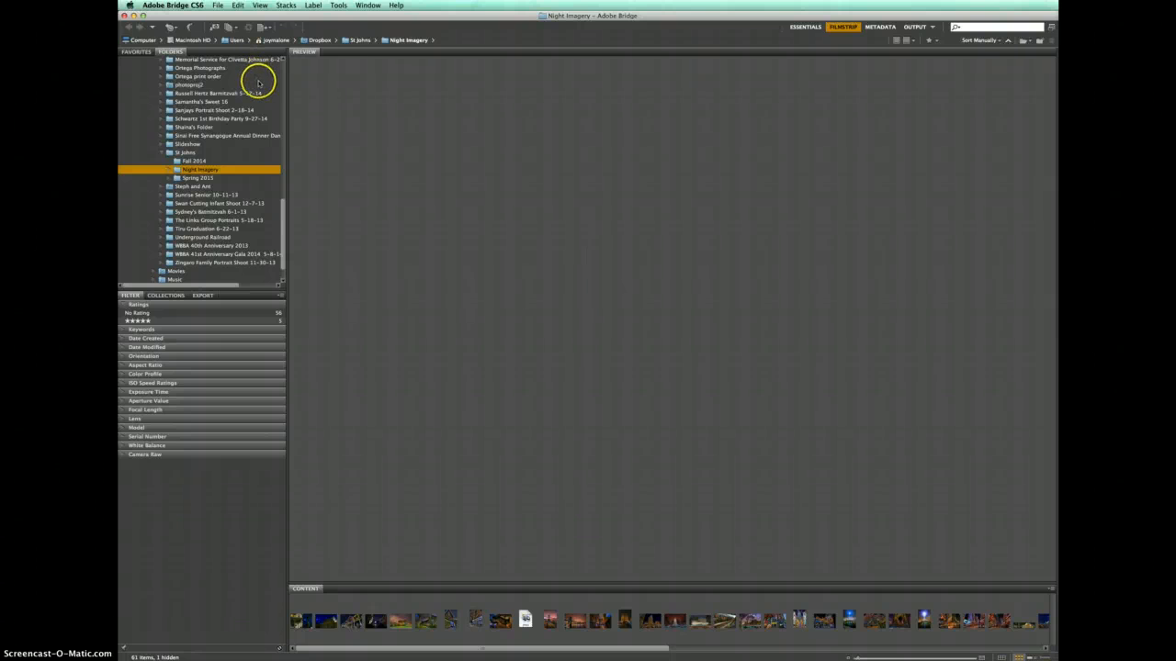
scroll(243, 111, up, 15)
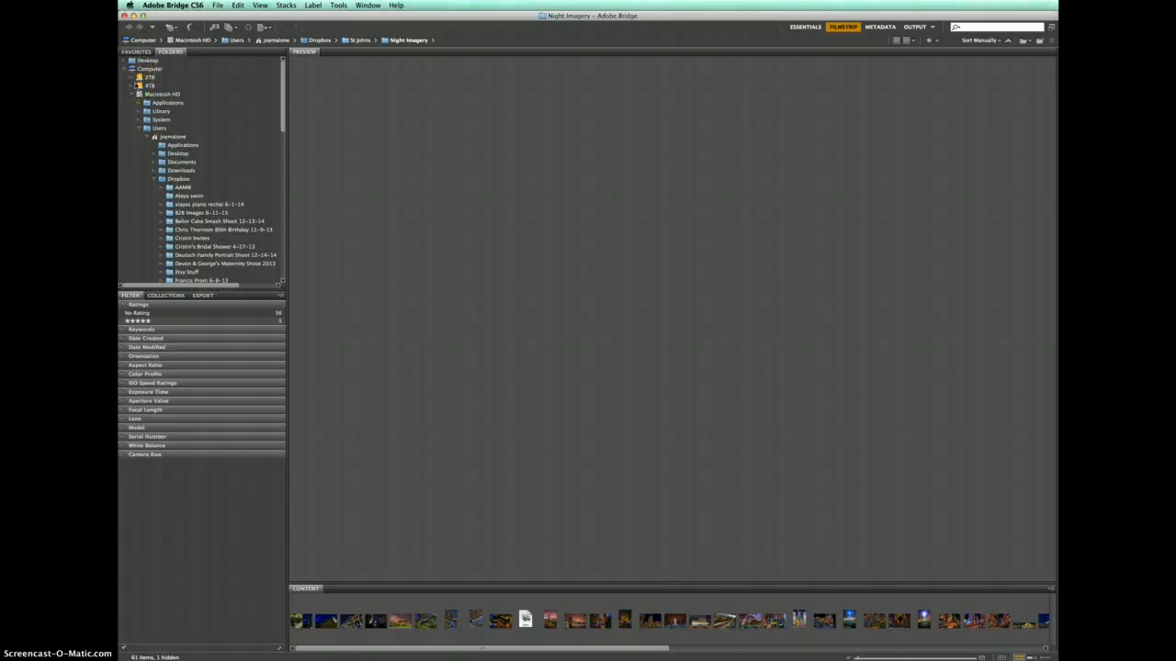
scroll(190, 131, down, 15)
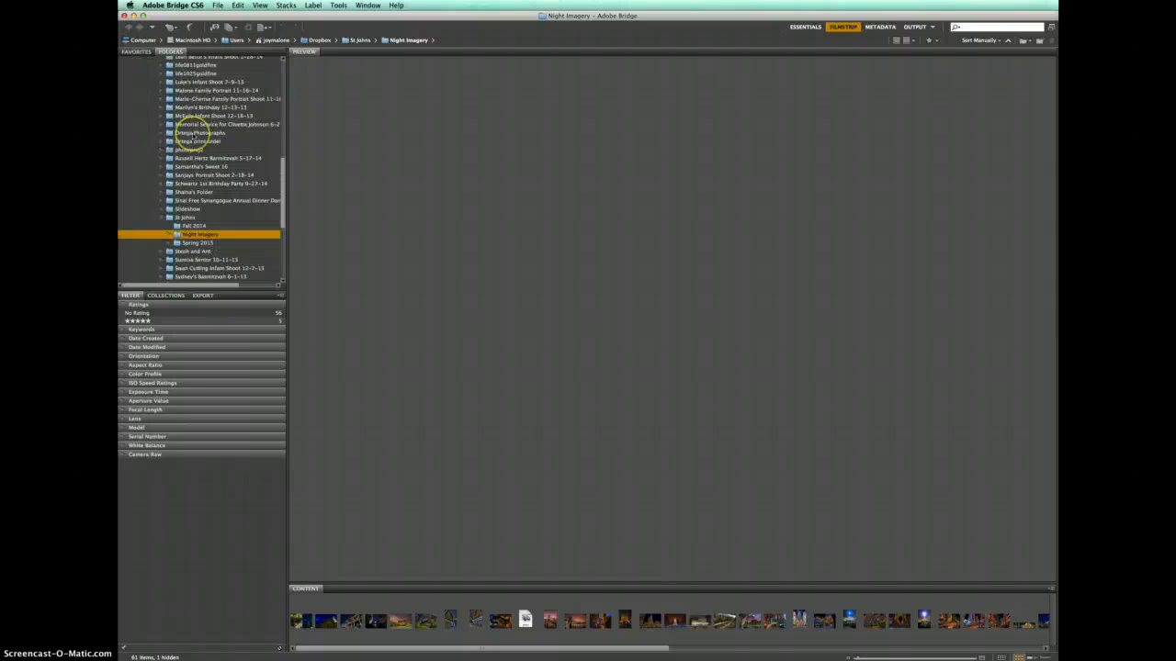
click(195, 175)
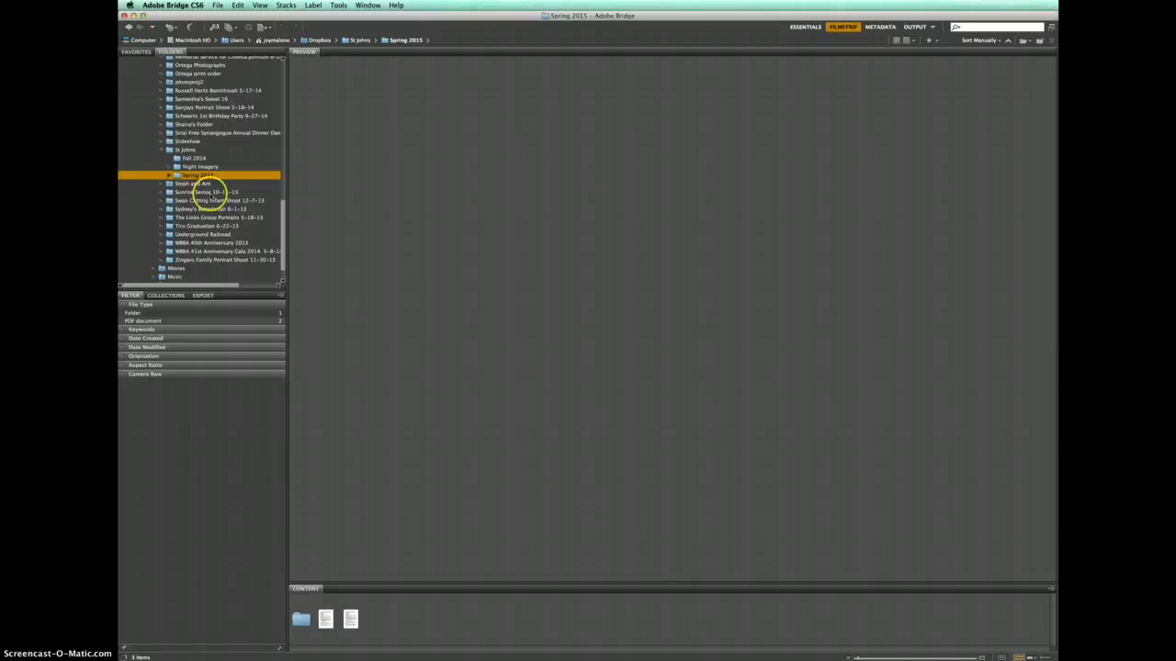
click(303, 621)
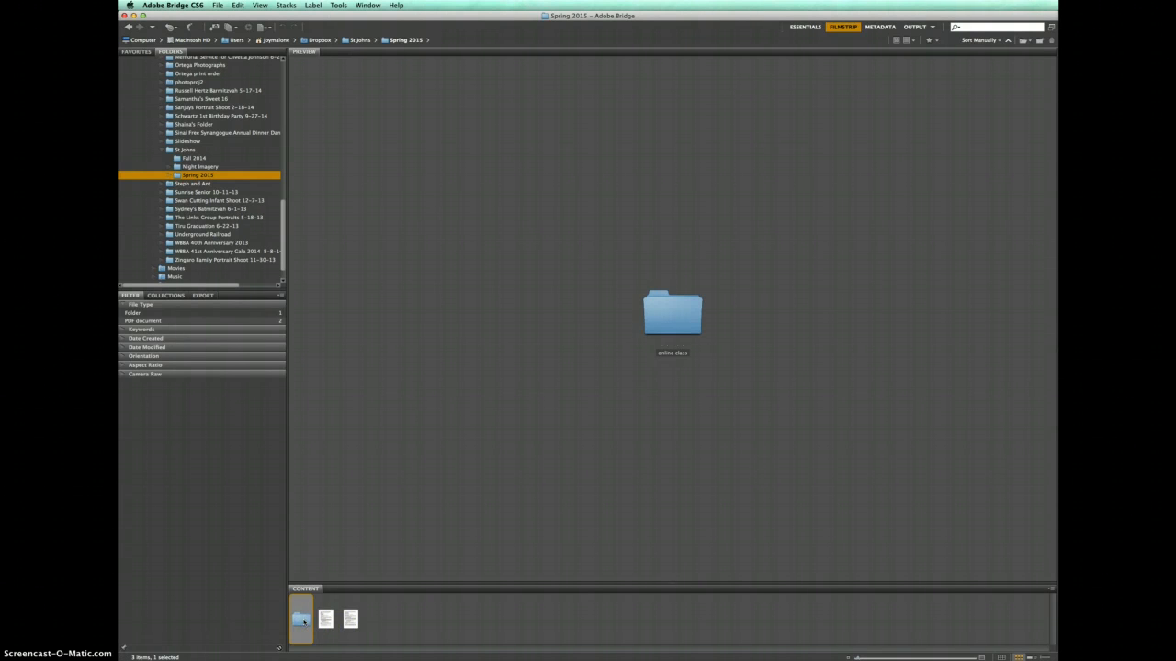
double_click(303, 621)
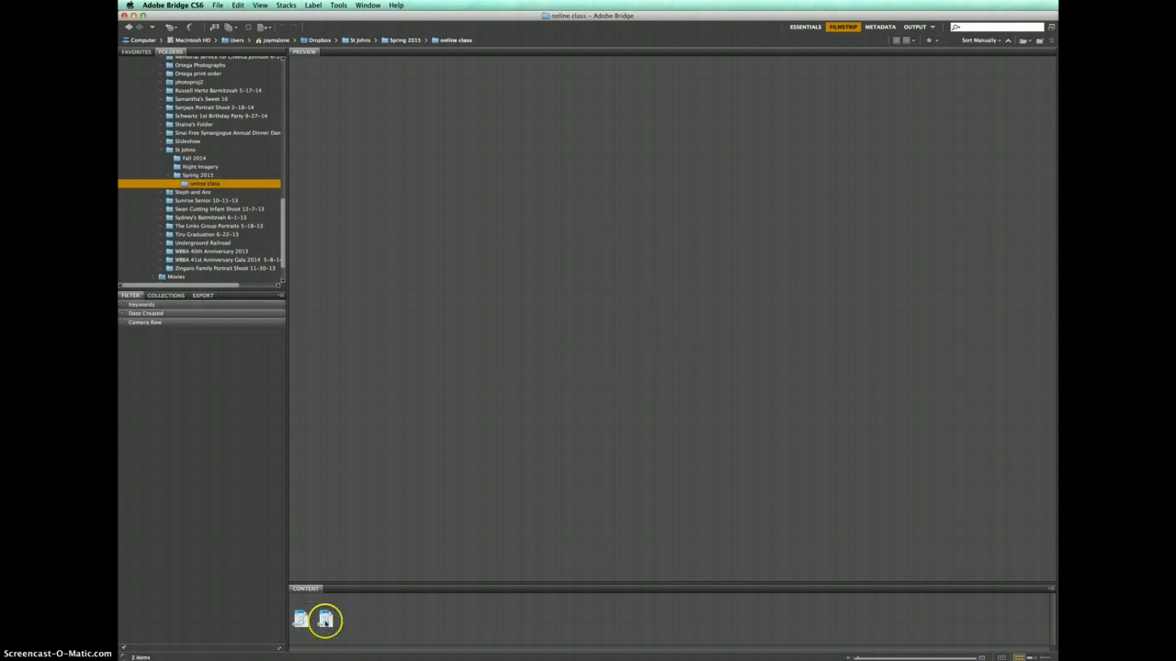
Return to the Night Imagery folder and preview several of its photos, ending with the Chinatown restaurant photo image1.jpg
click(190, 175)
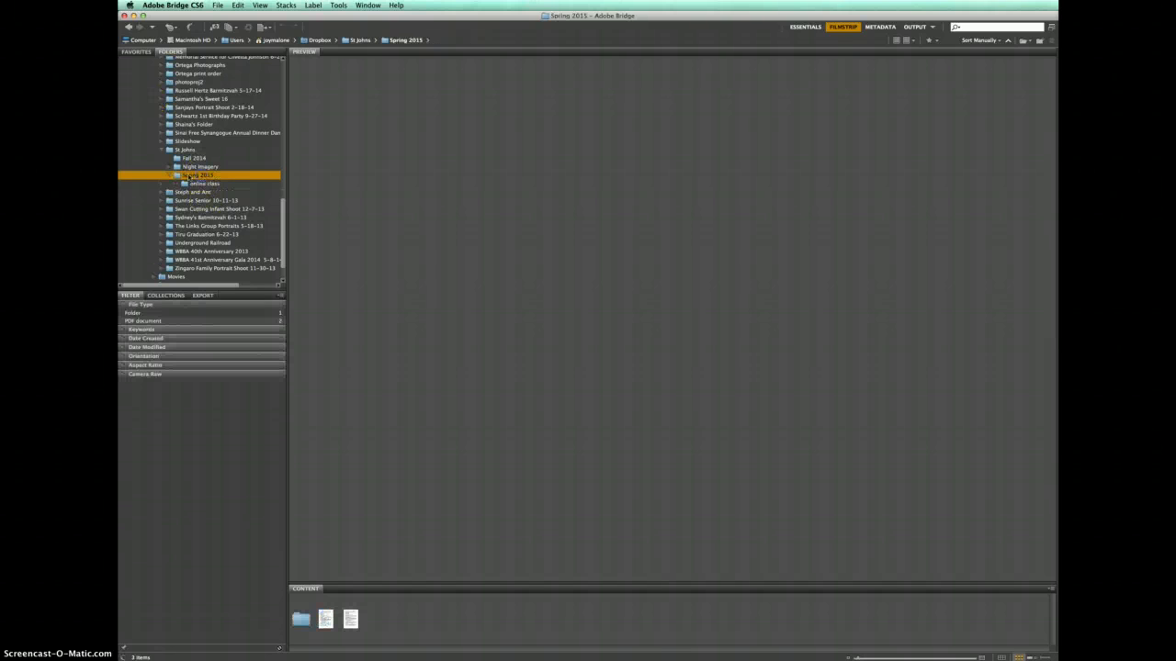
click(186, 167)
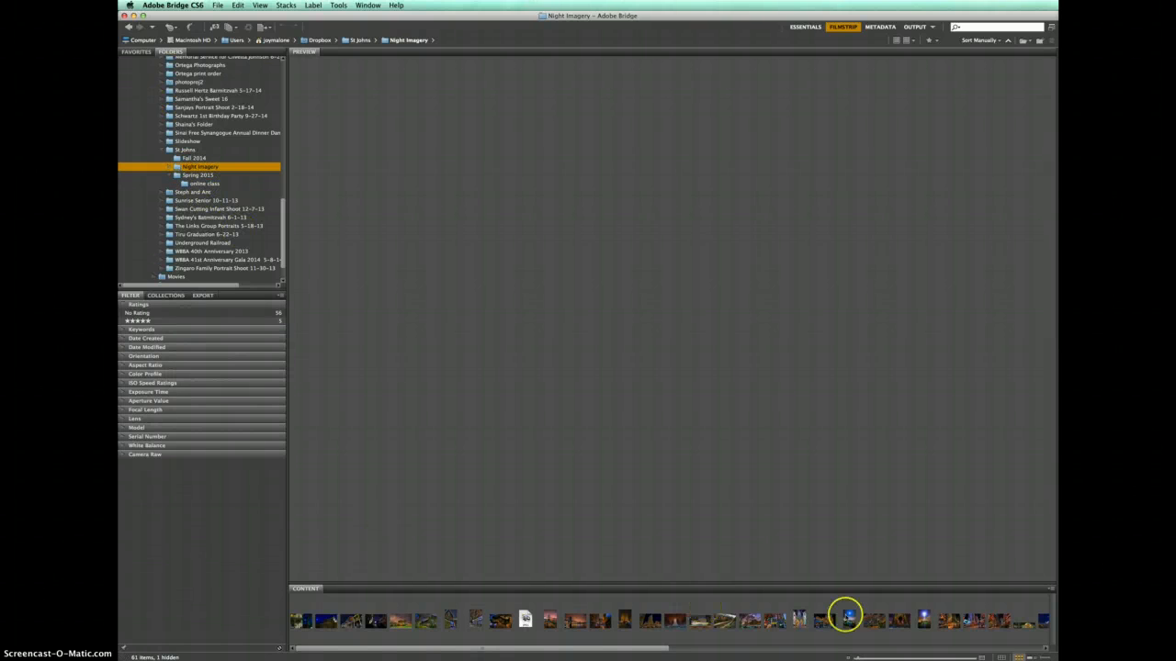
click(450, 621)
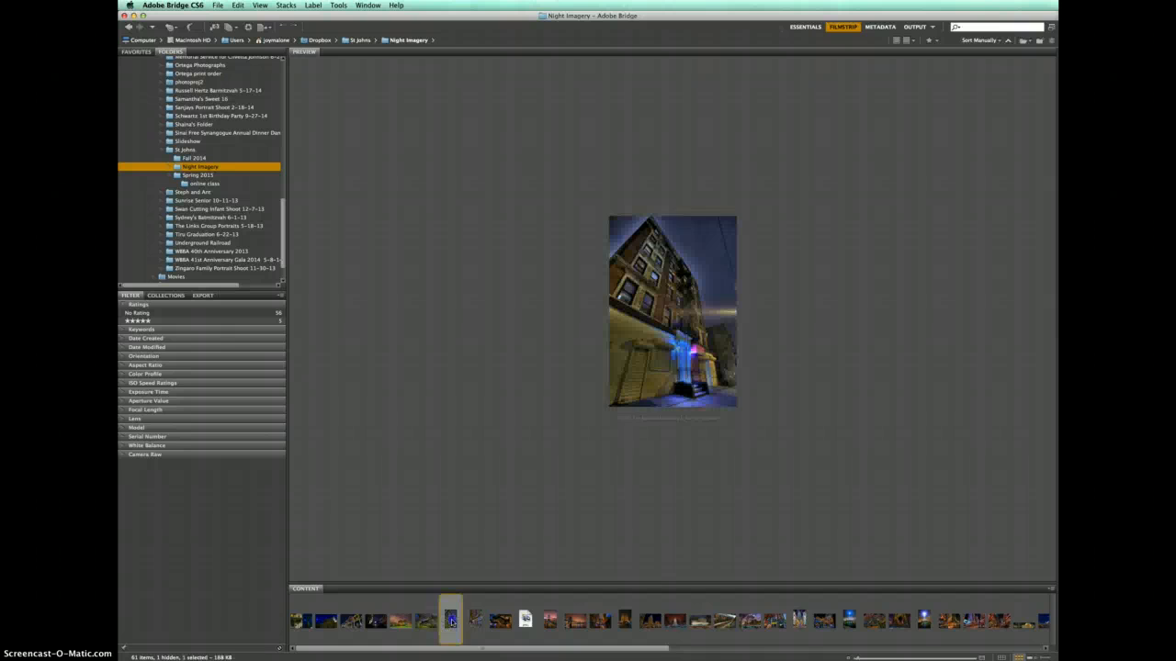
click(477, 623)
click(679, 621)
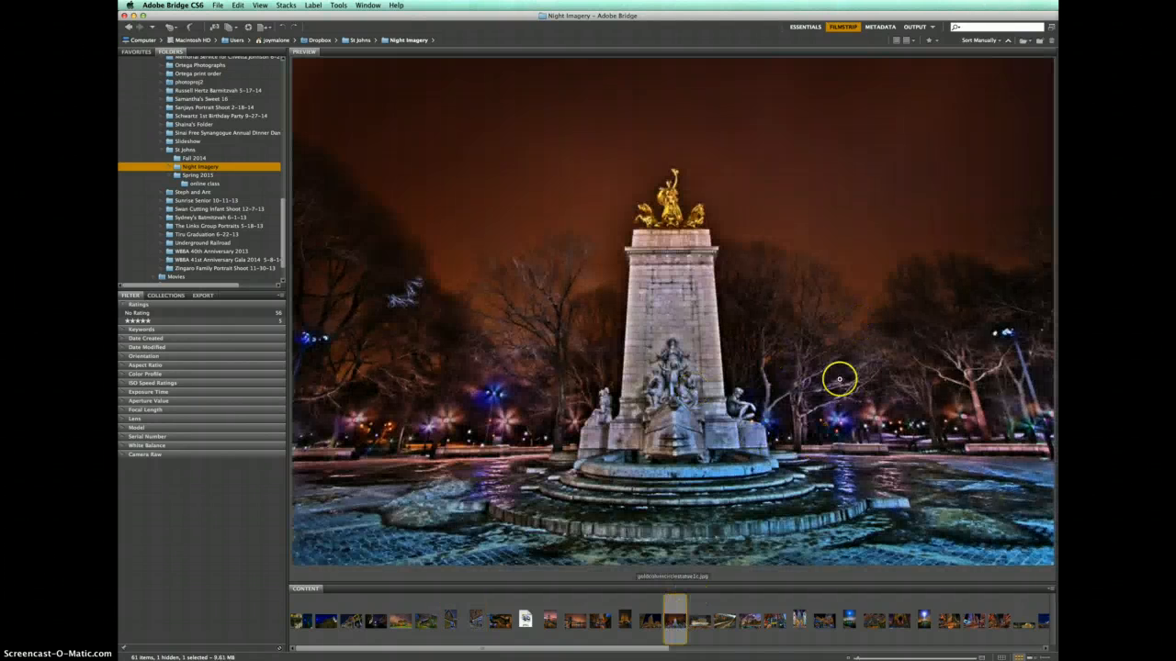
click(724, 620)
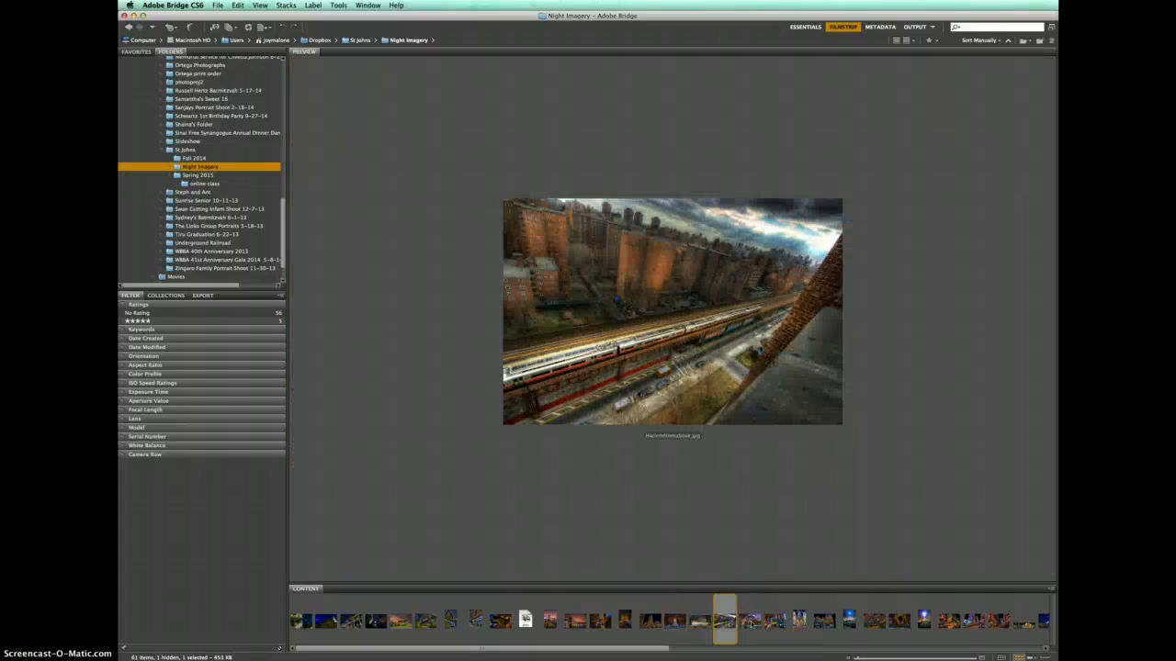
click(749, 621)
click(776, 621)
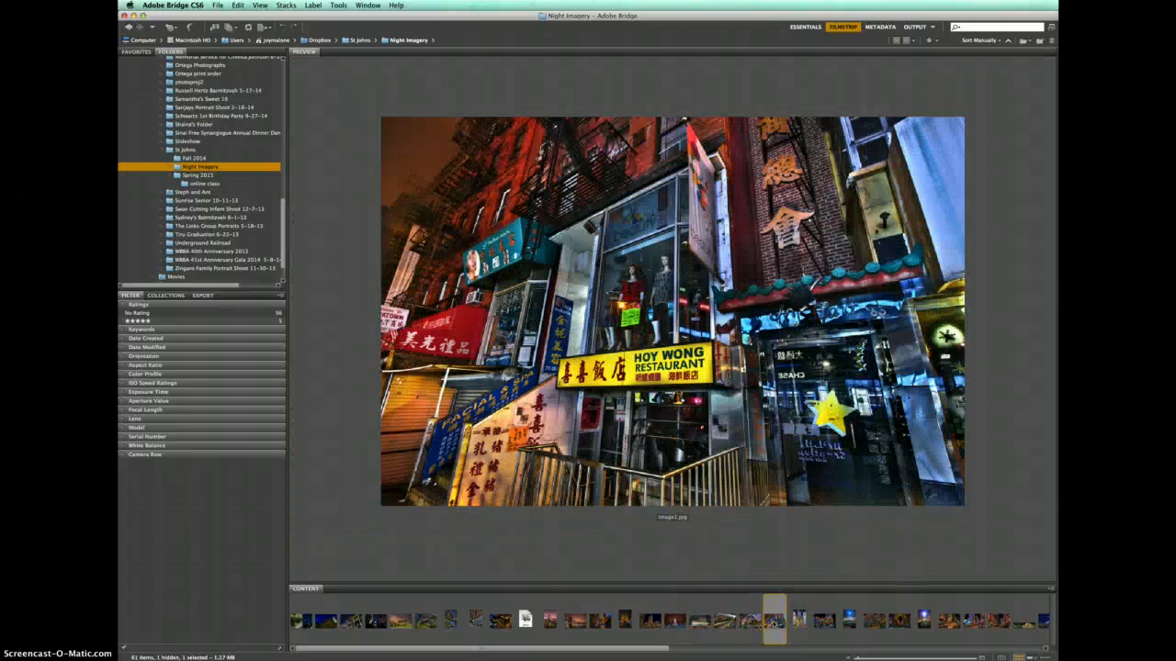
click(772, 619)
Display the list of available workspaces and close it again
click(932, 27)
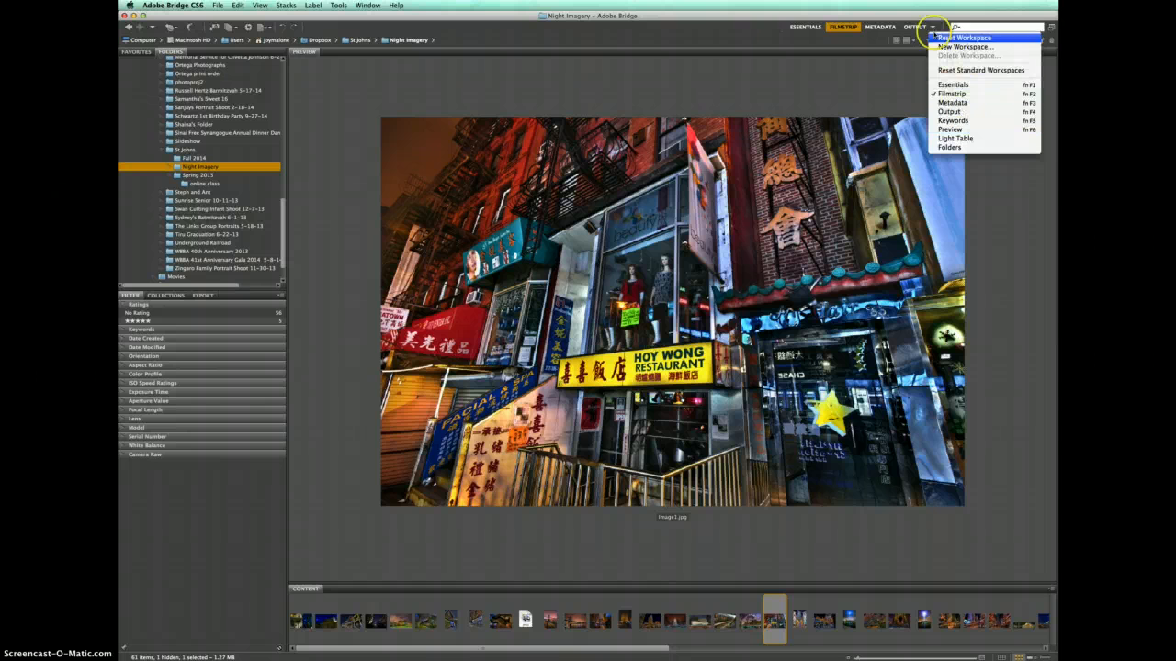
click(840, 35)
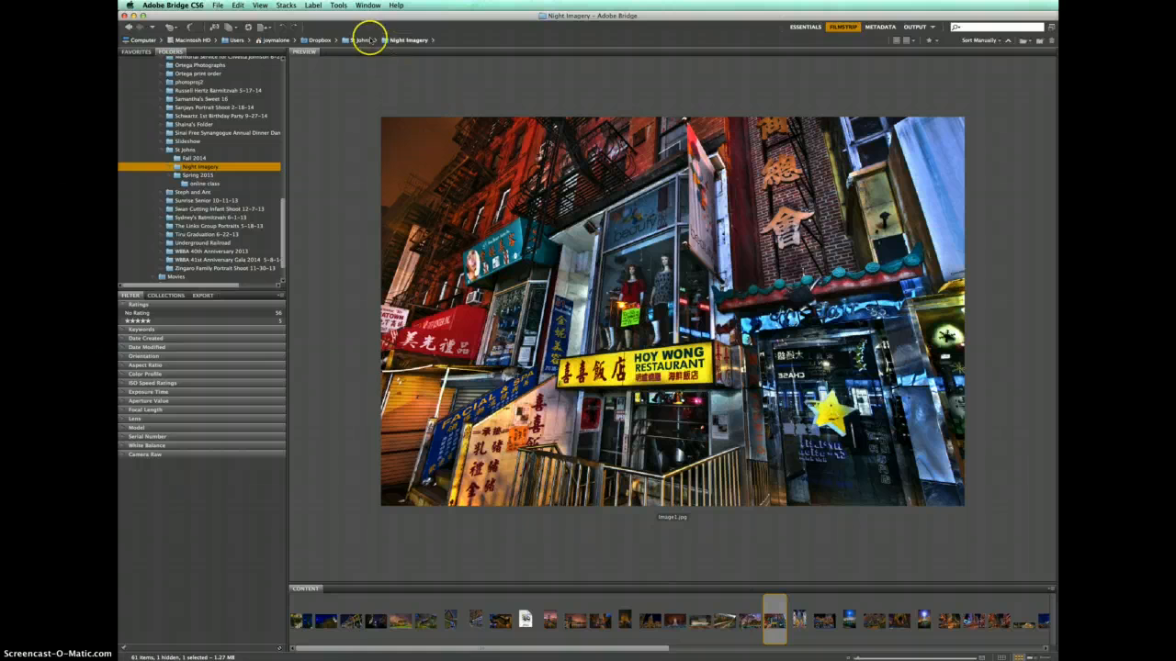
Open the Camera Raw preferences and set JPEG handling to automatically open all supported JPEGs
click(172, 6)
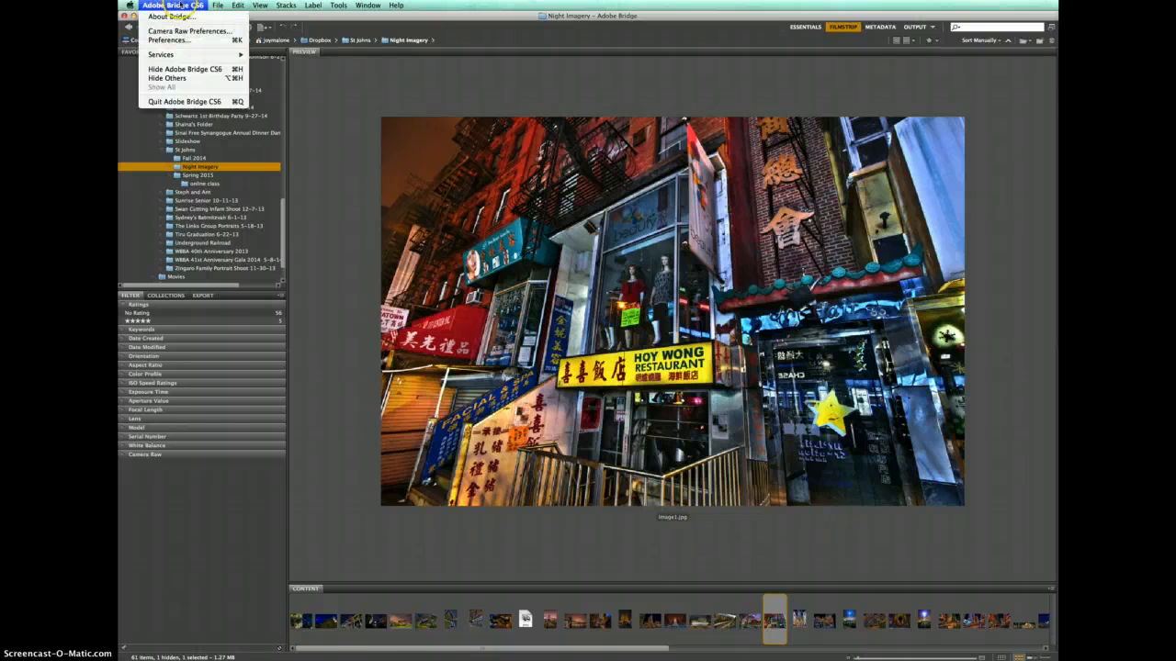
mouse_move(219, 6)
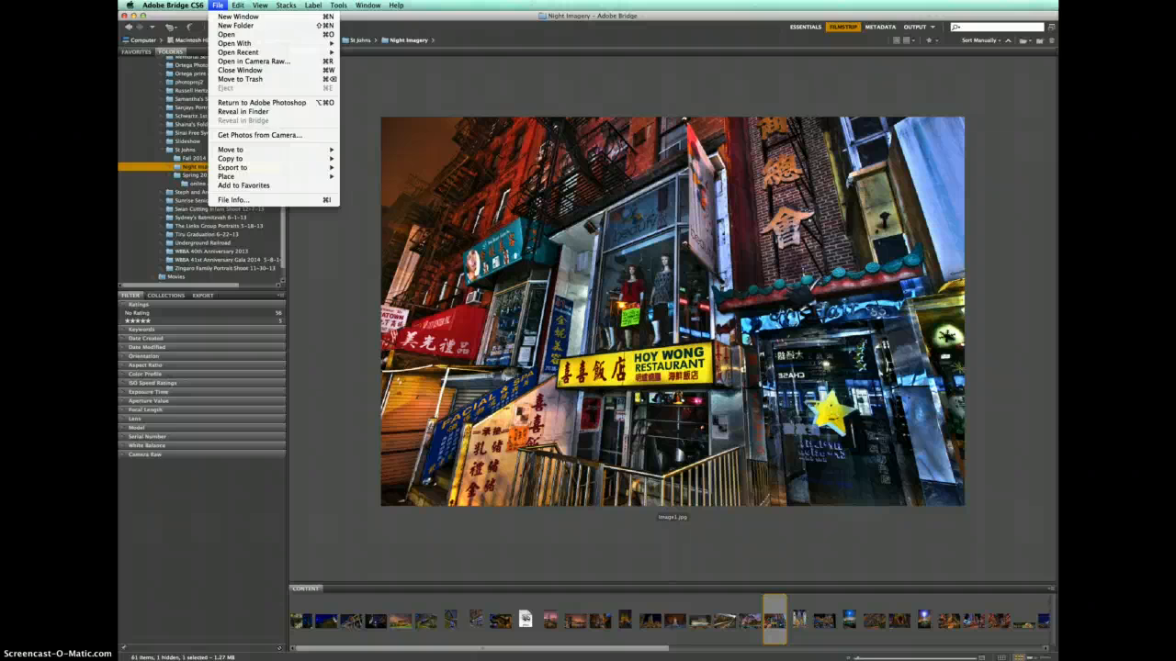
mouse_move(173, 5)
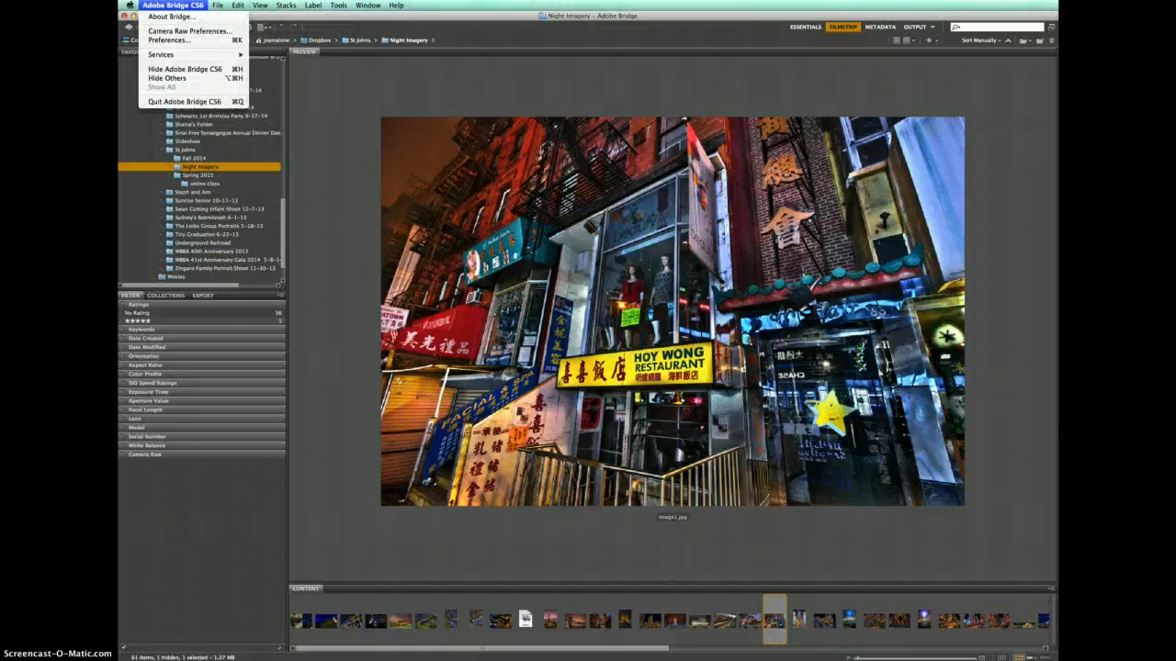
click(183, 31)
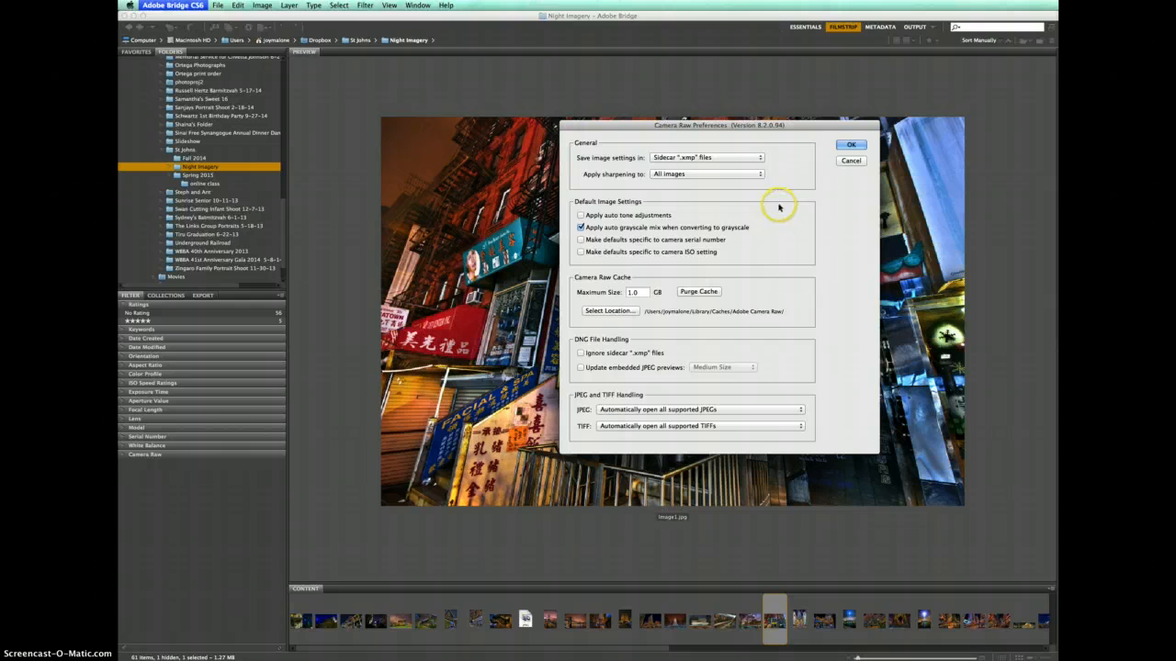
click(750, 409)
click(749, 409)
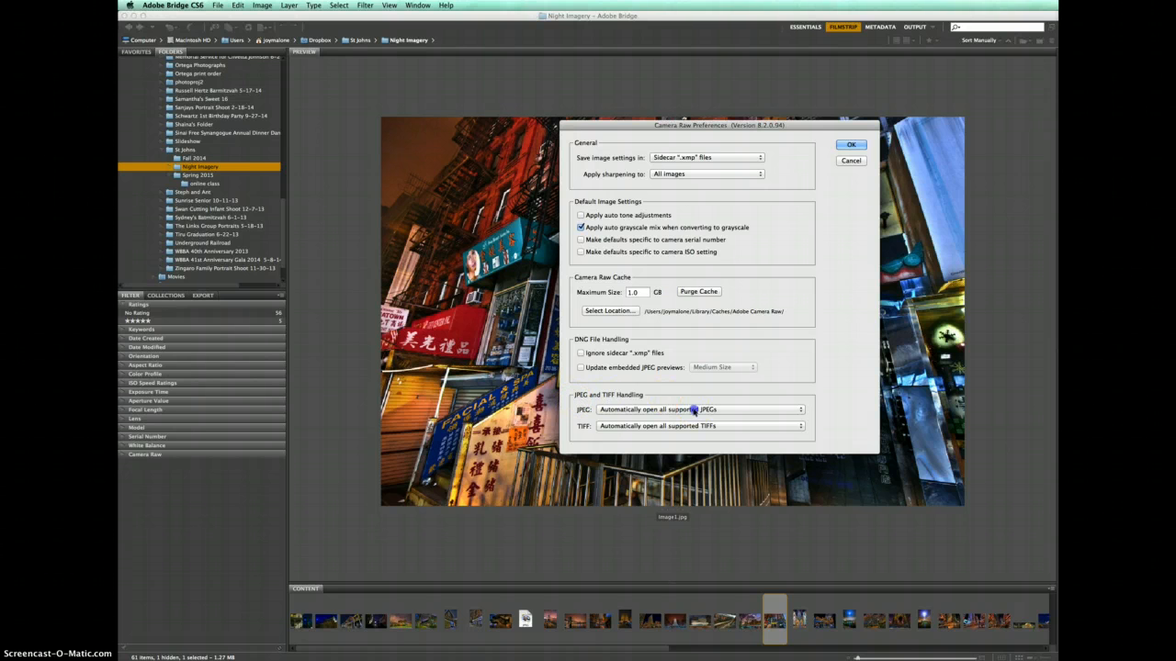
click(685, 409)
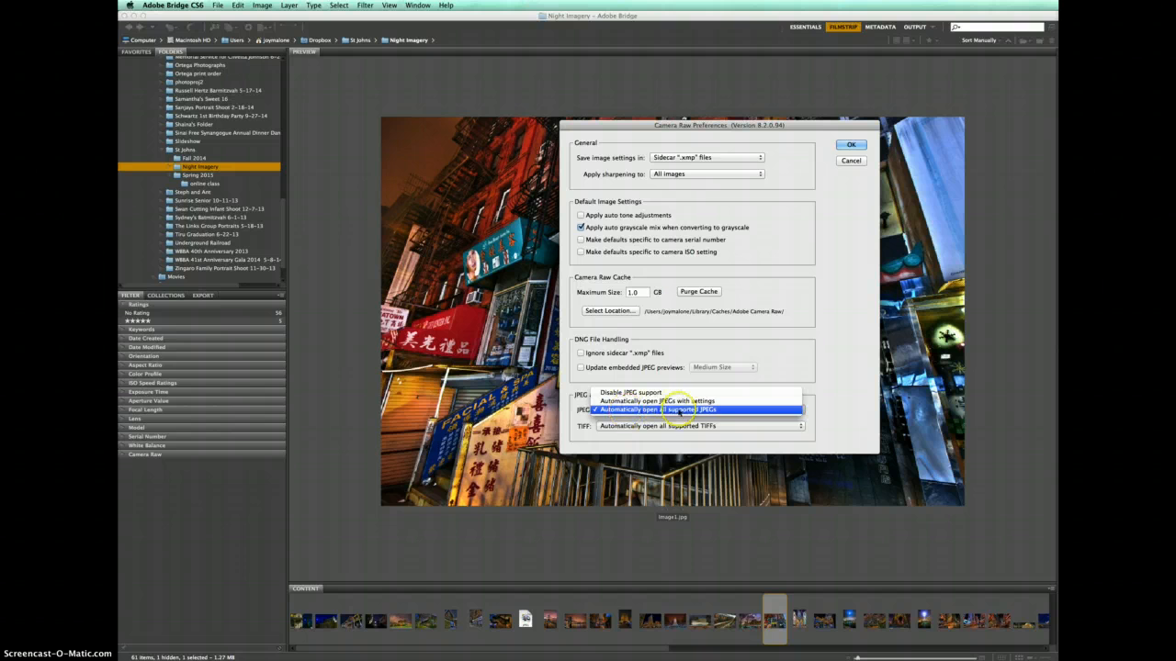
click(700, 411)
Set TIFF handling to automatically open all supported TIFFs and accept the Camera Raw preferences
click(679, 426)
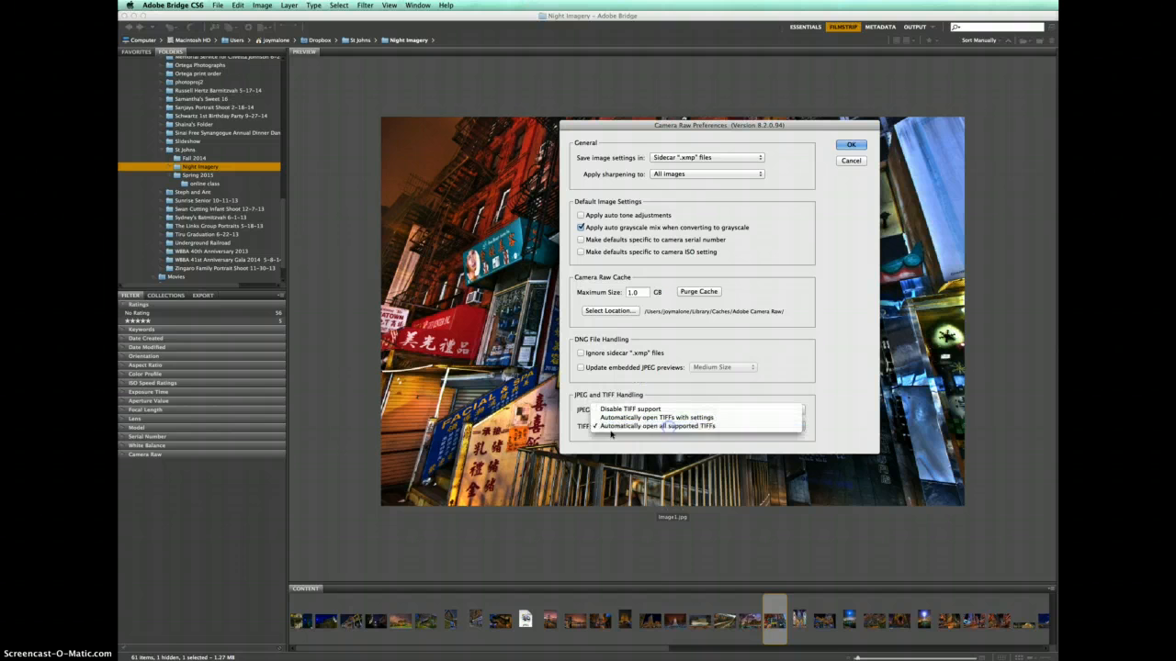
click(689, 427)
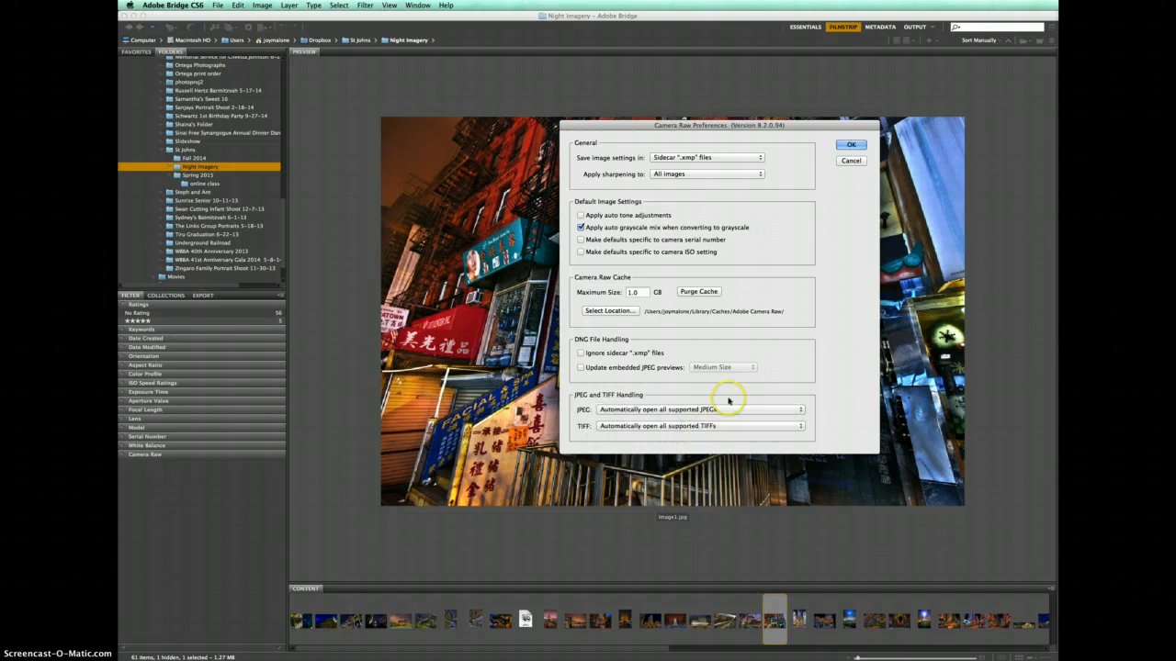
click(851, 145)
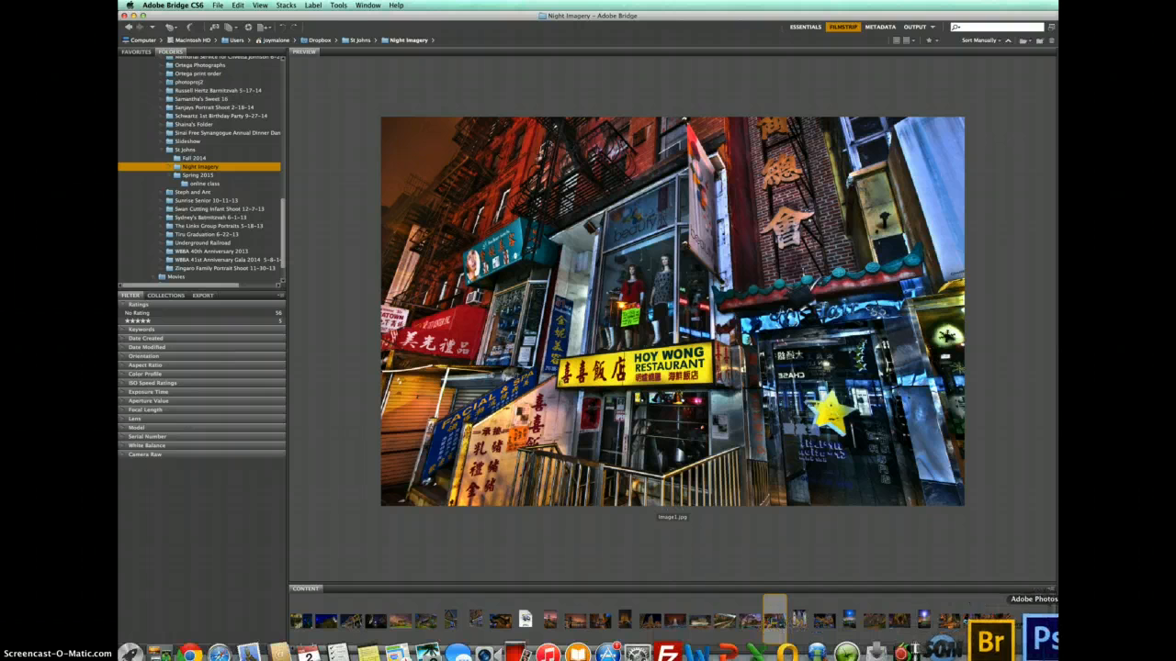
Switch to Photoshop and back to Adobe Bridge, and preview the East 42nd St night photo image3.jpg
click(1041, 641)
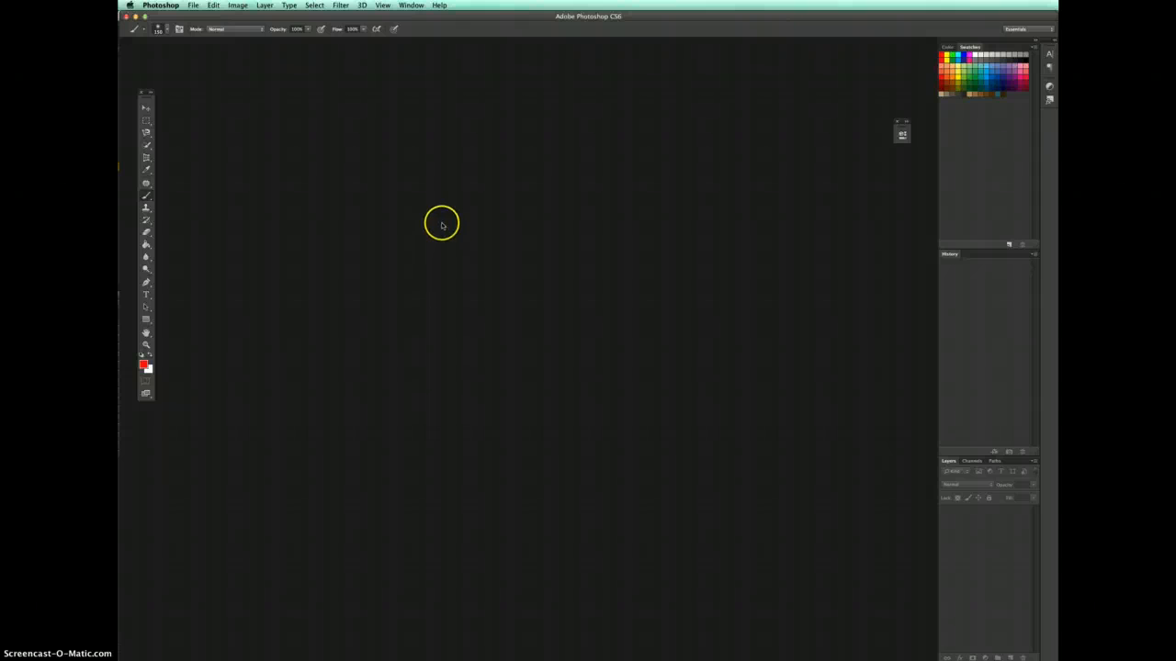
click(1025, 643)
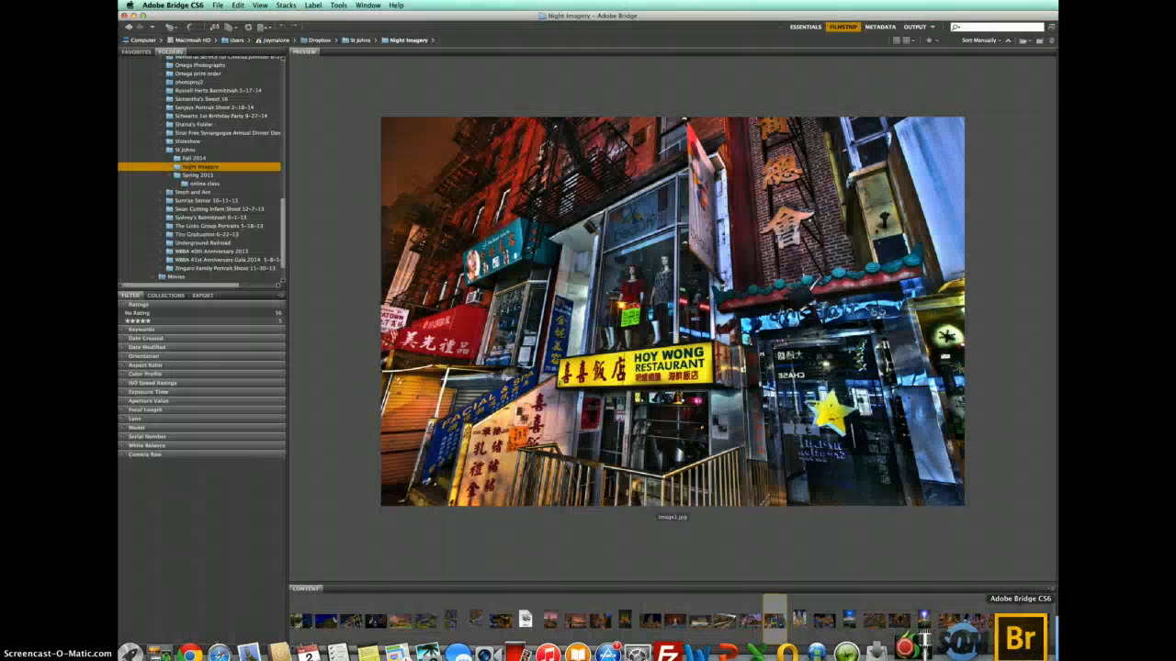
click(825, 616)
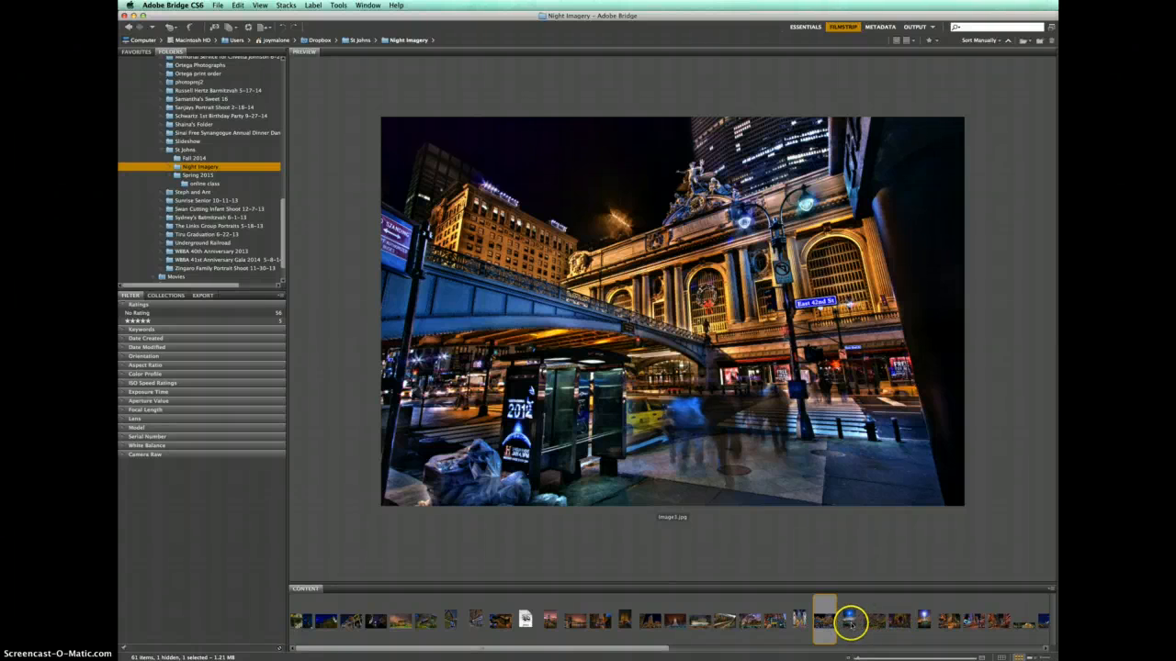
Preview the night photos following the East 42nd St shot, through the Mary Poppins street scene to the stairway panorama
click(872, 620)
click(897, 623)
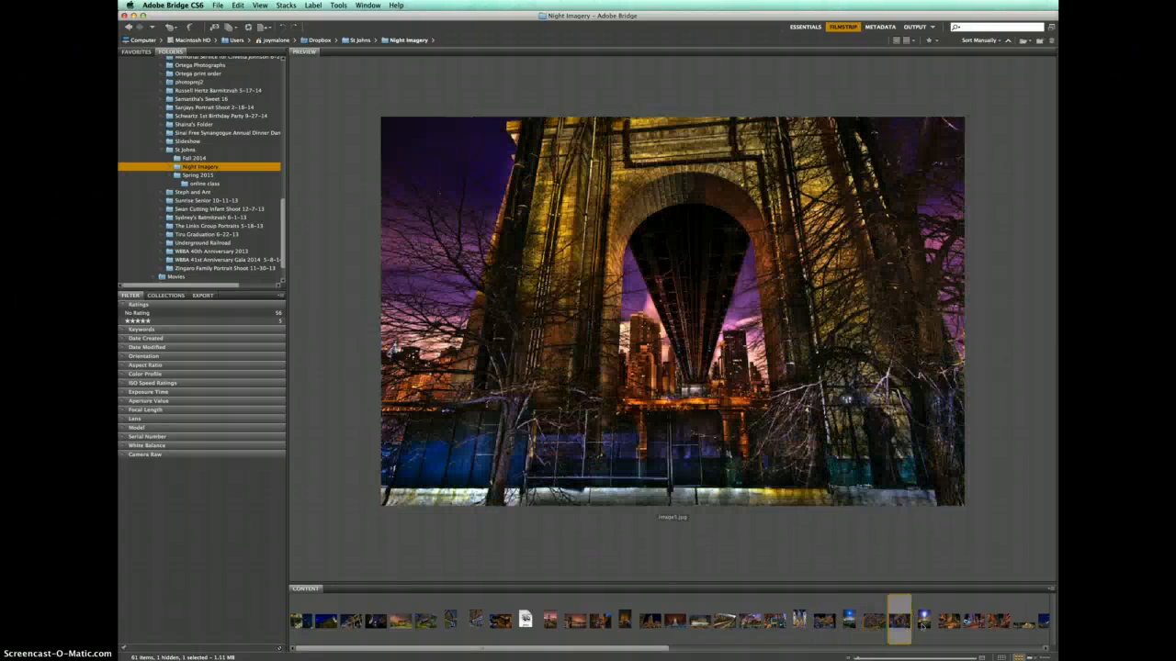
scroll(854, 625, right, 2)
click(799, 621)
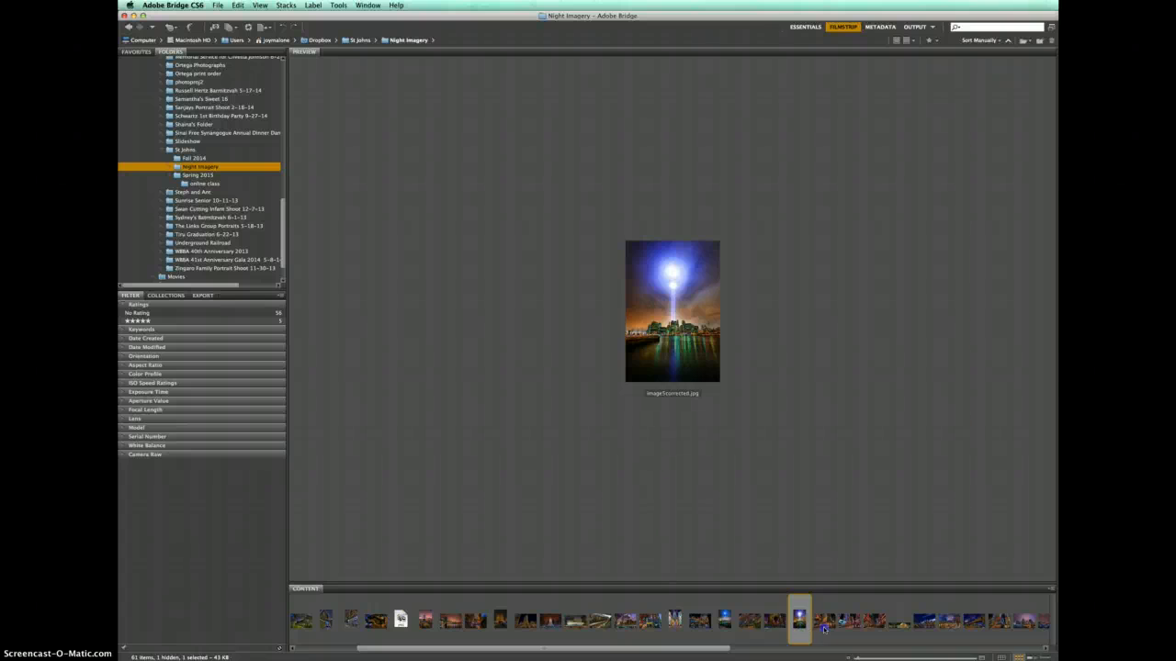
click(824, 622)
click(852, 625)
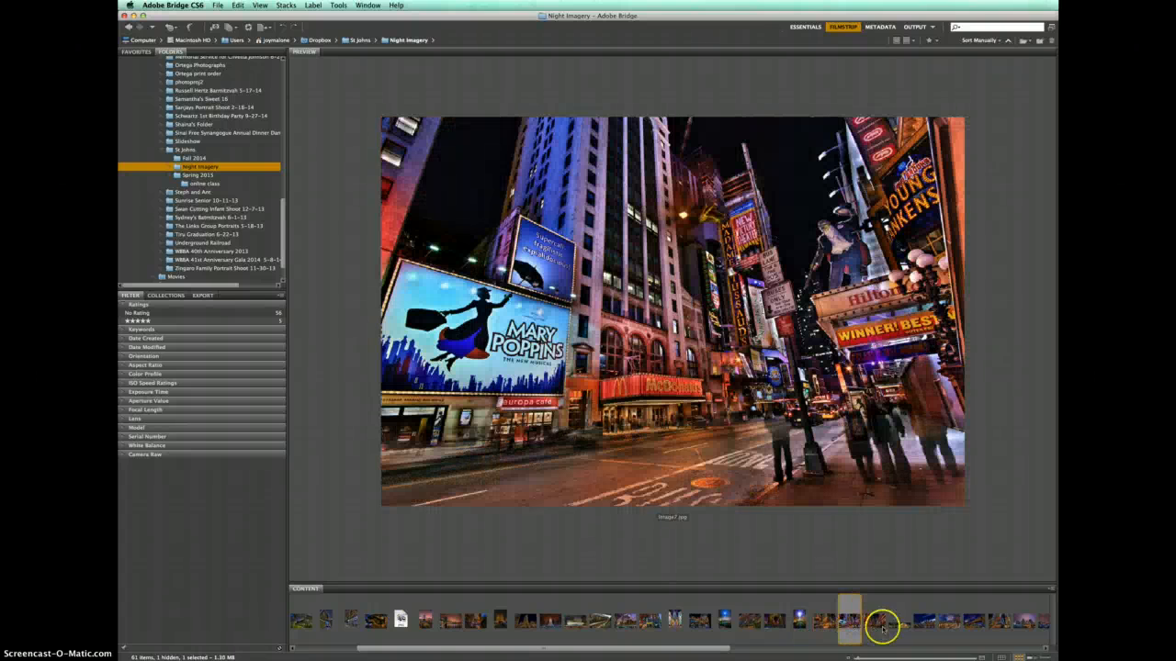
click(877, 625)
click(898, 627)
Preview the Times Square photo and its neighbours near the end of the Night Imagery folder, finishing on the four-panel tree composite
scroll(1022, 631, right, 5)
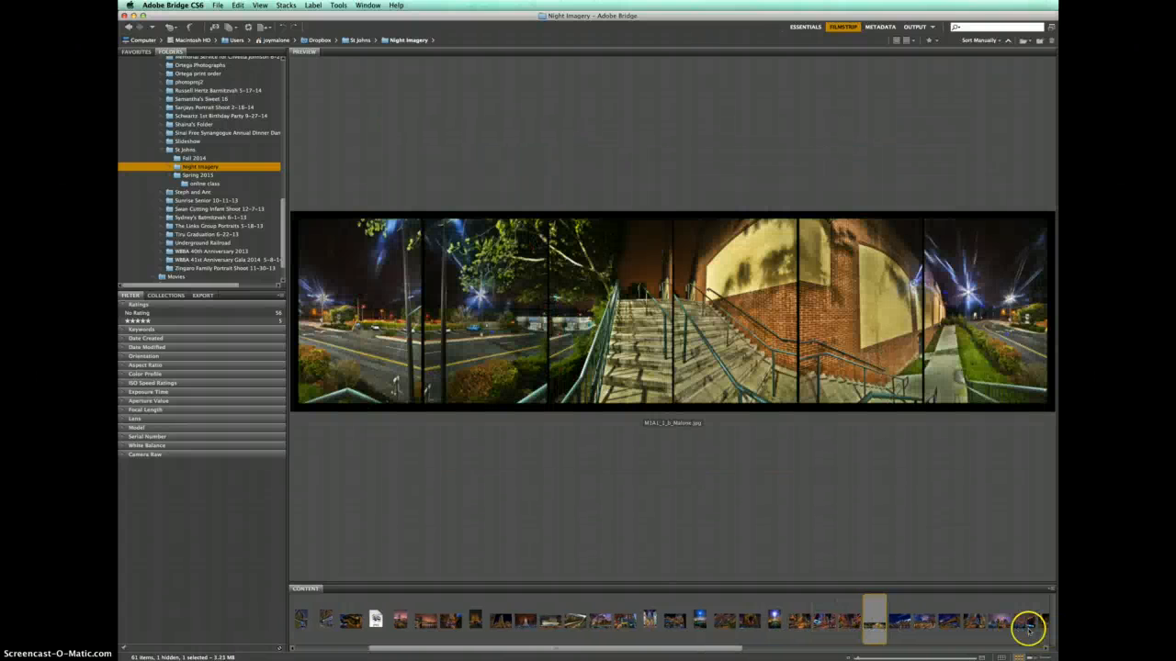
scroll(1021, 632, right, 5)
click(954, 630)
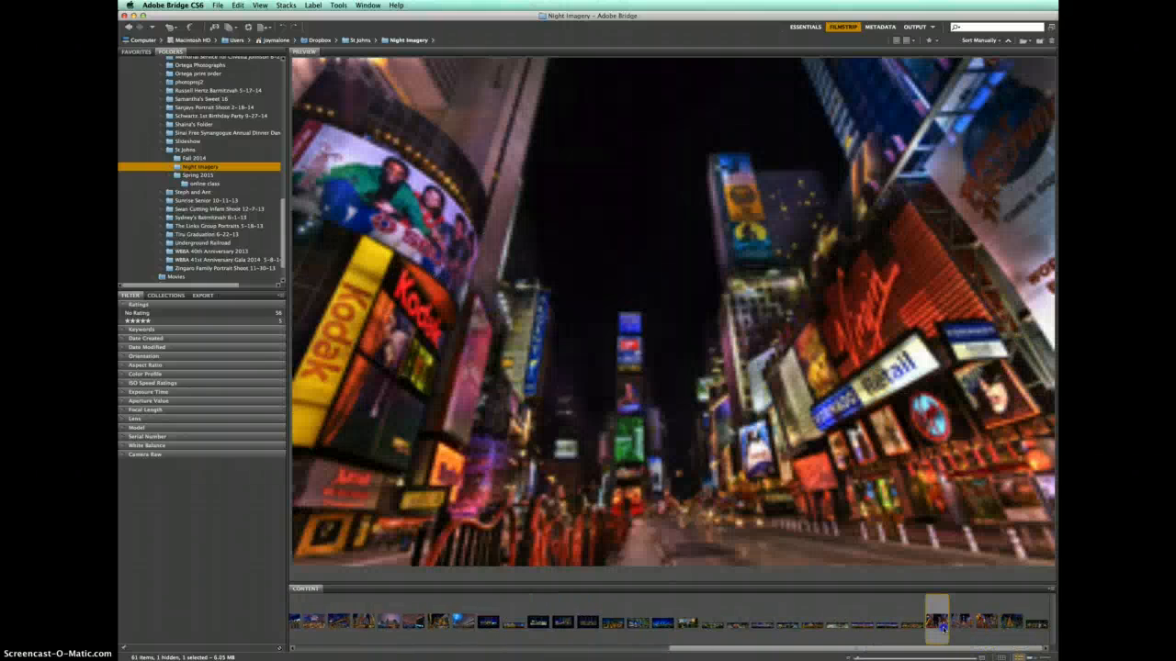
click(968, 627)
click(1030, 627)
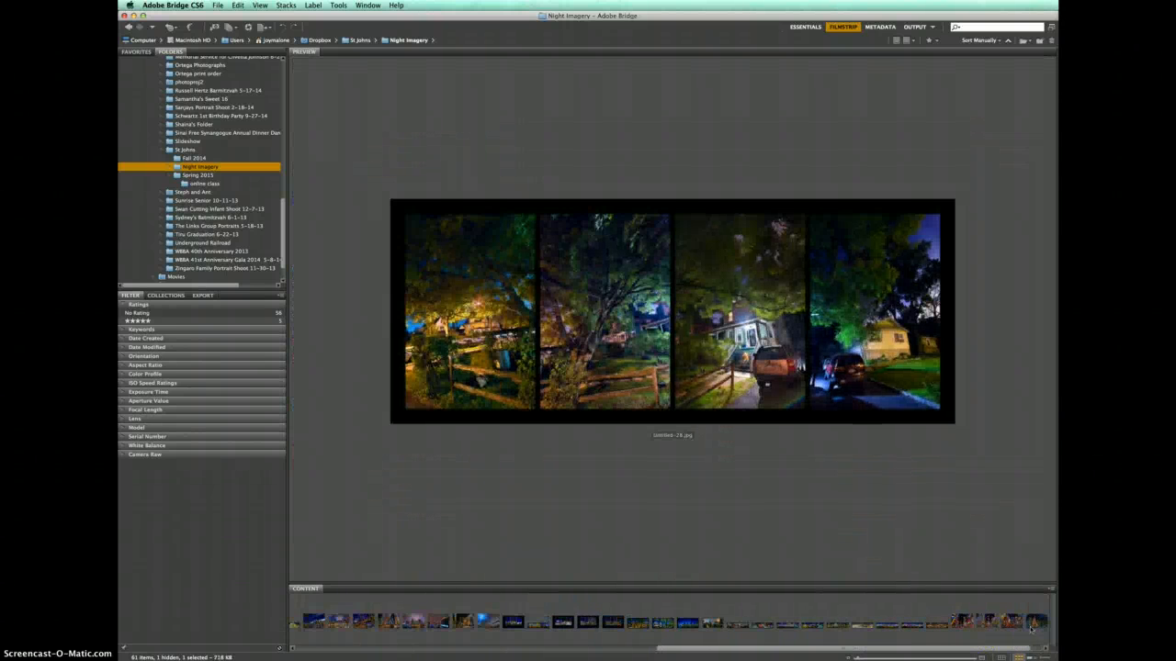
Return to the earlier Night Imagery photos and preview the stone building at night and bridge2.jpg
scroll(973, 630, left, 5)
scroll(978, 632, left, 3)
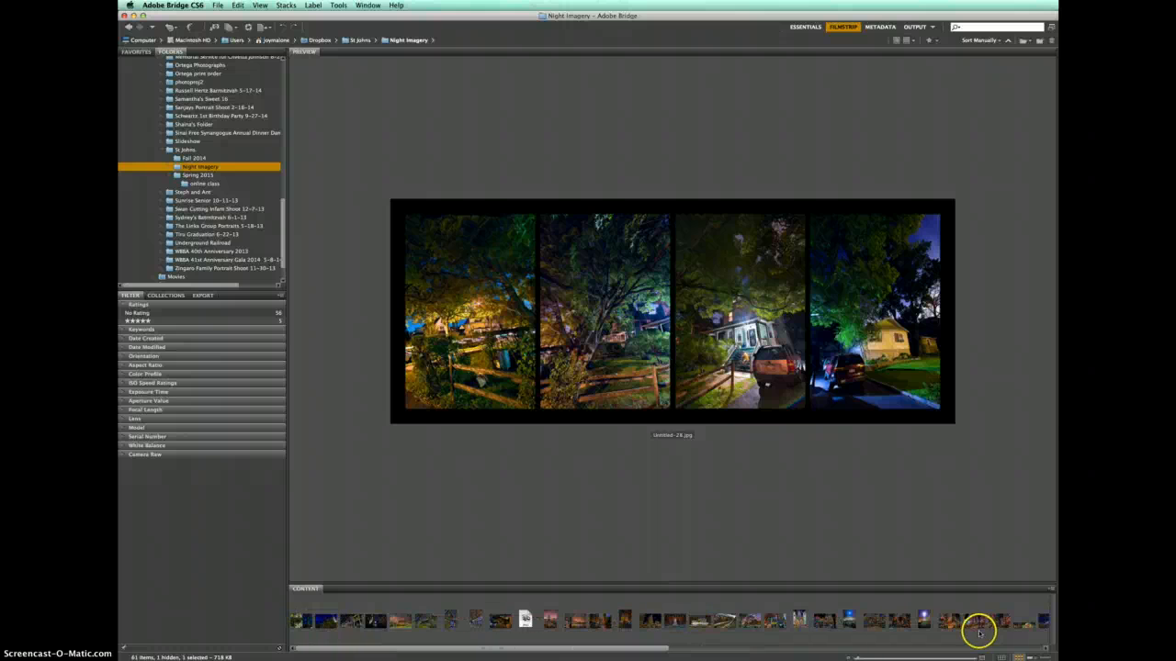
click(418, 628)
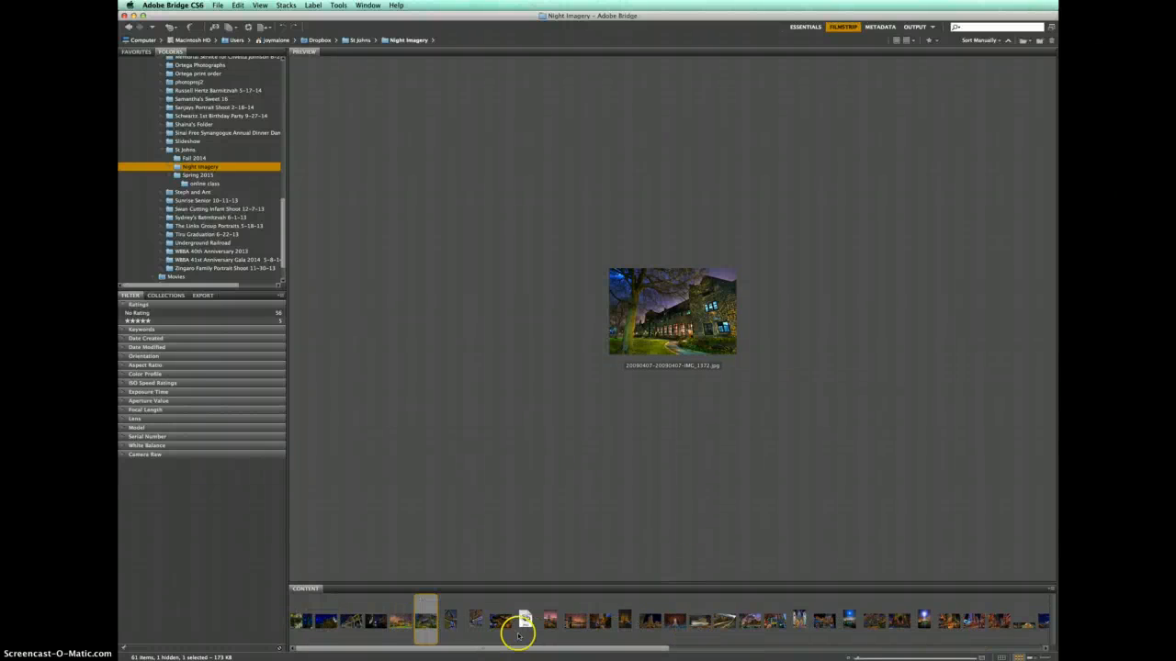
click(550, 621)
click(575, 620)
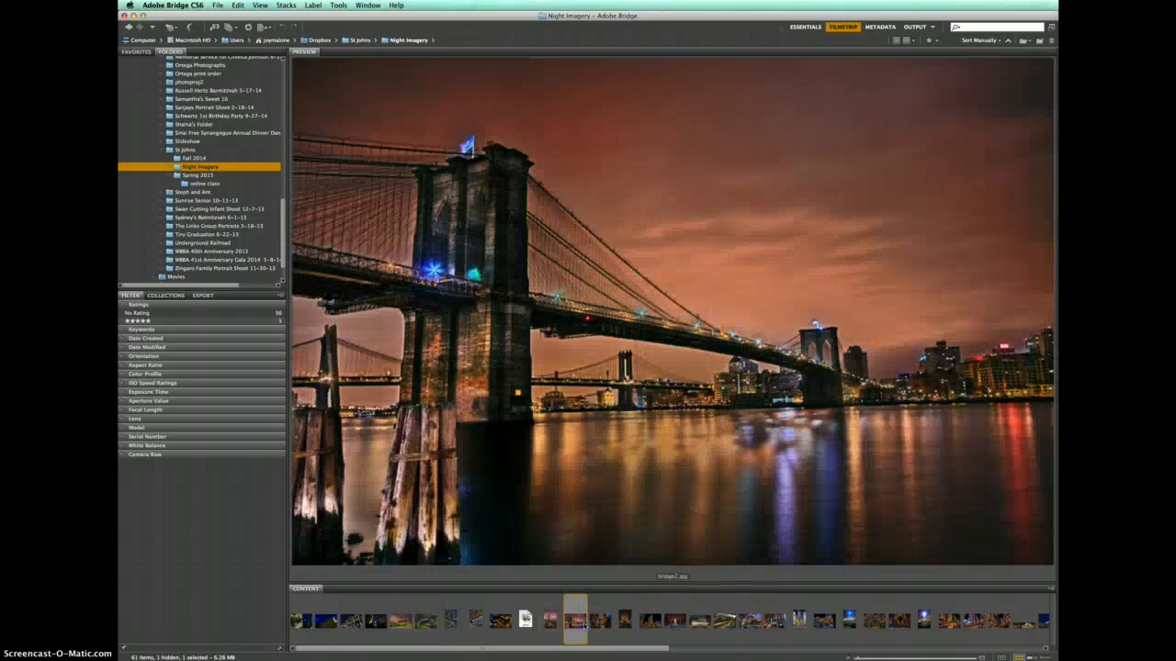
Open chinatown.jpg in Camera Raw and shift its window slightly
click(600, 622)
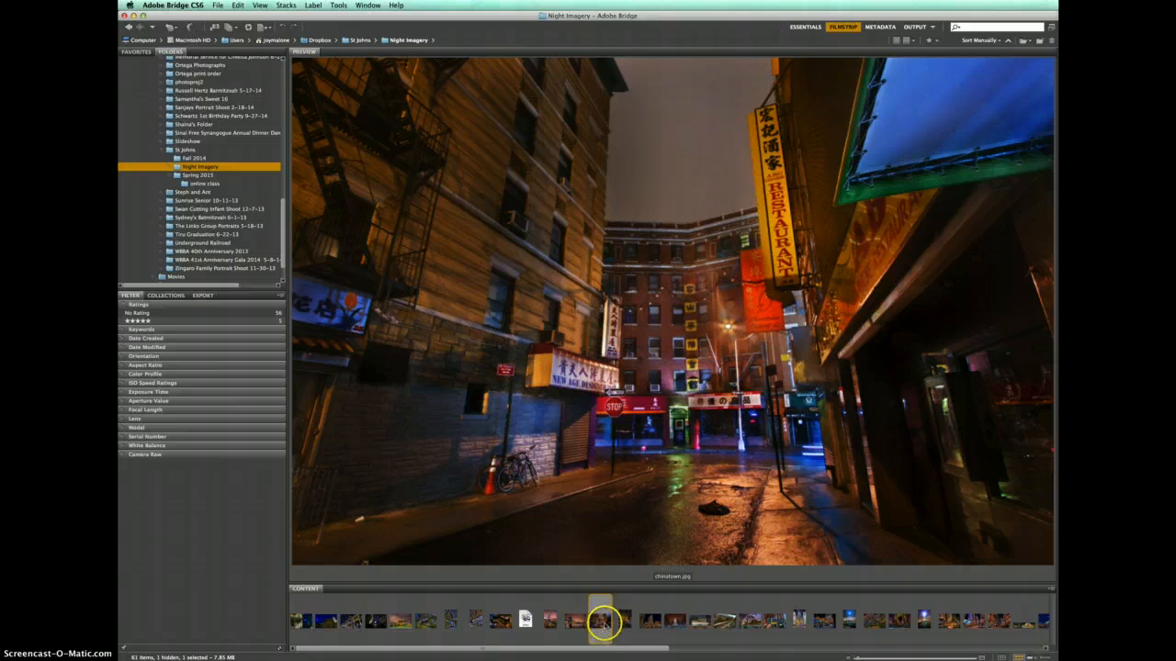
double_click(600, 622)
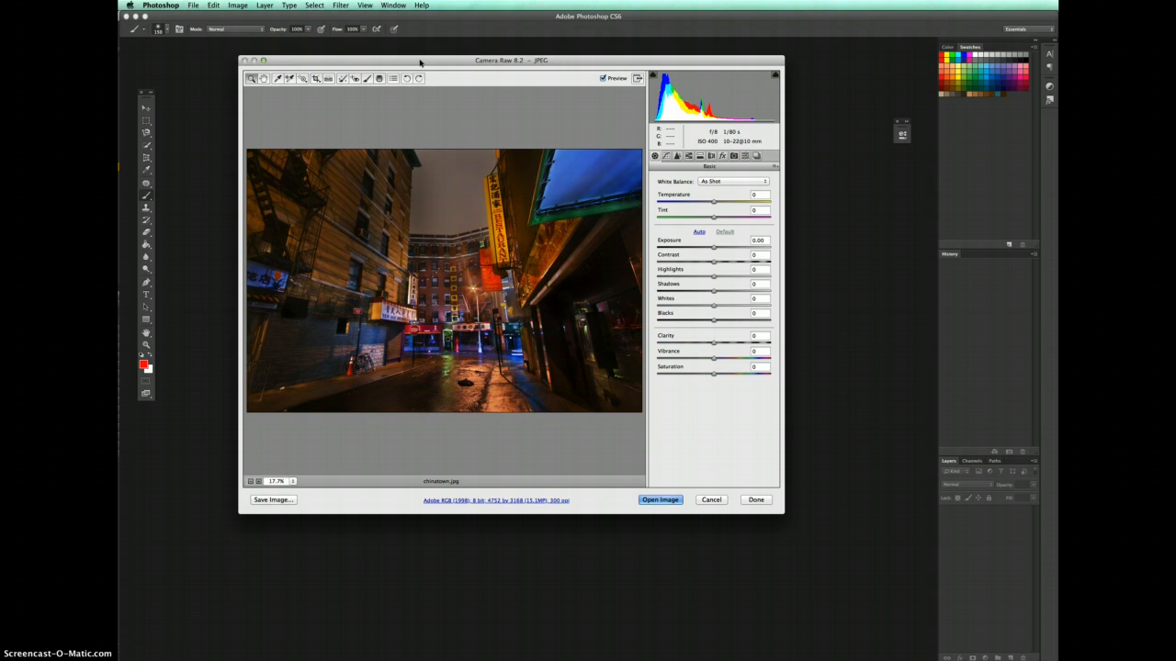
drag(419, 61, 422, 70)
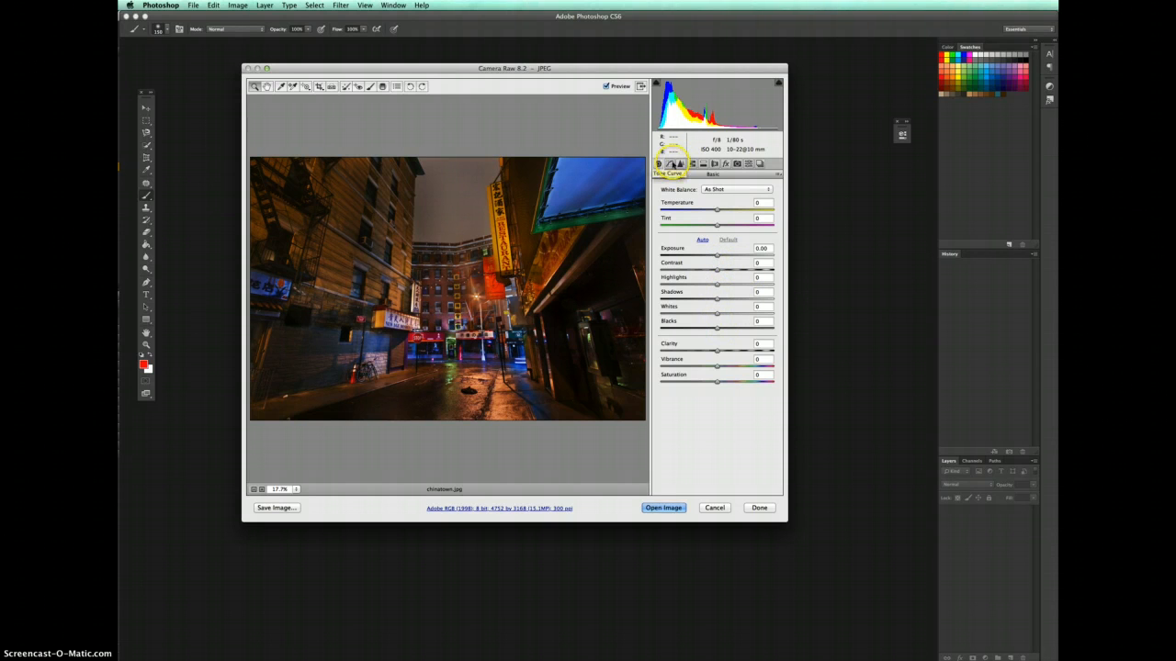
Look through the Tone Curve, Detail and HSL / Grayscale settings, switching Convert to Grayscale on and off again
click(669, 163)
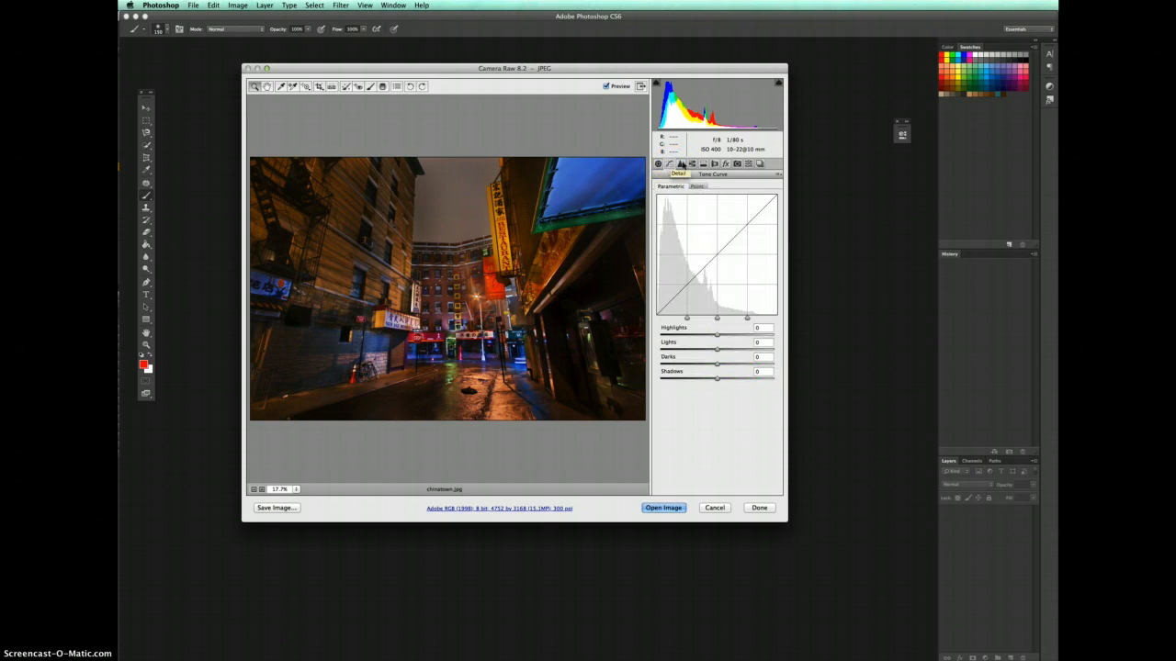
click(680, 163)
click(691, 163)
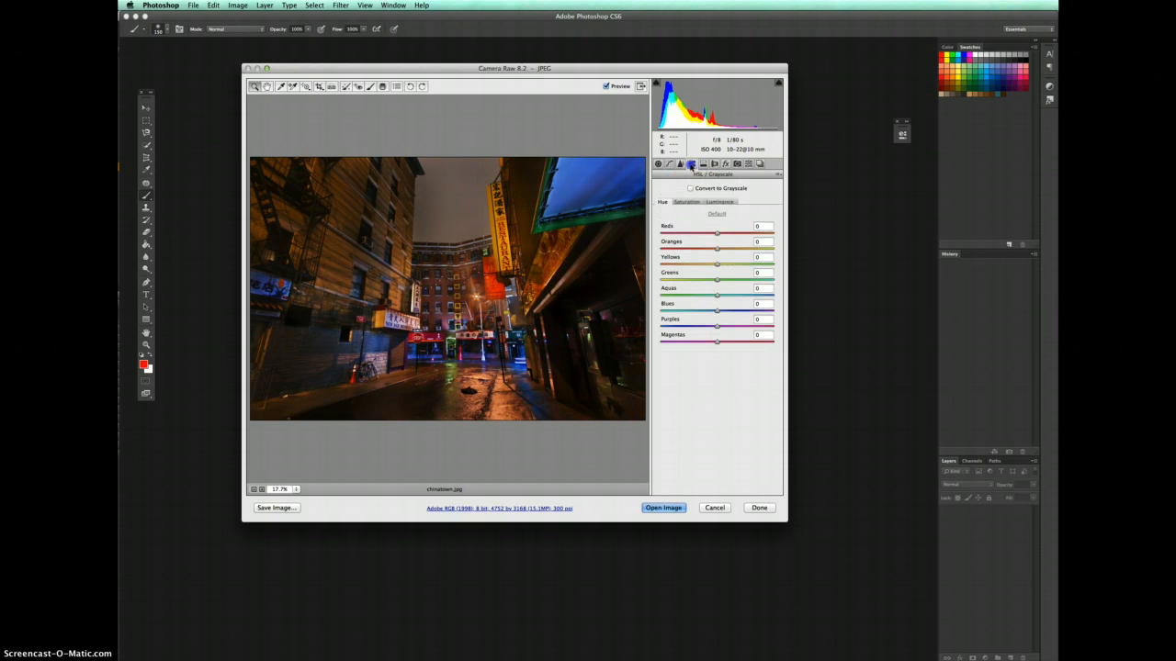
click(691, 202)
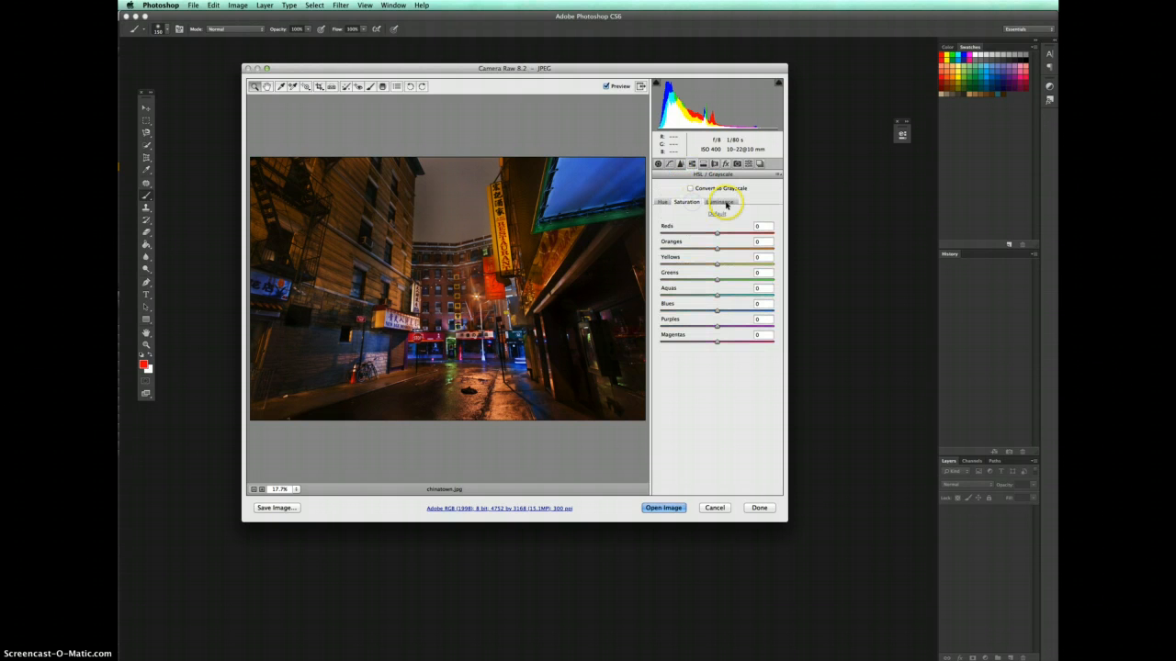
click(691, 189)
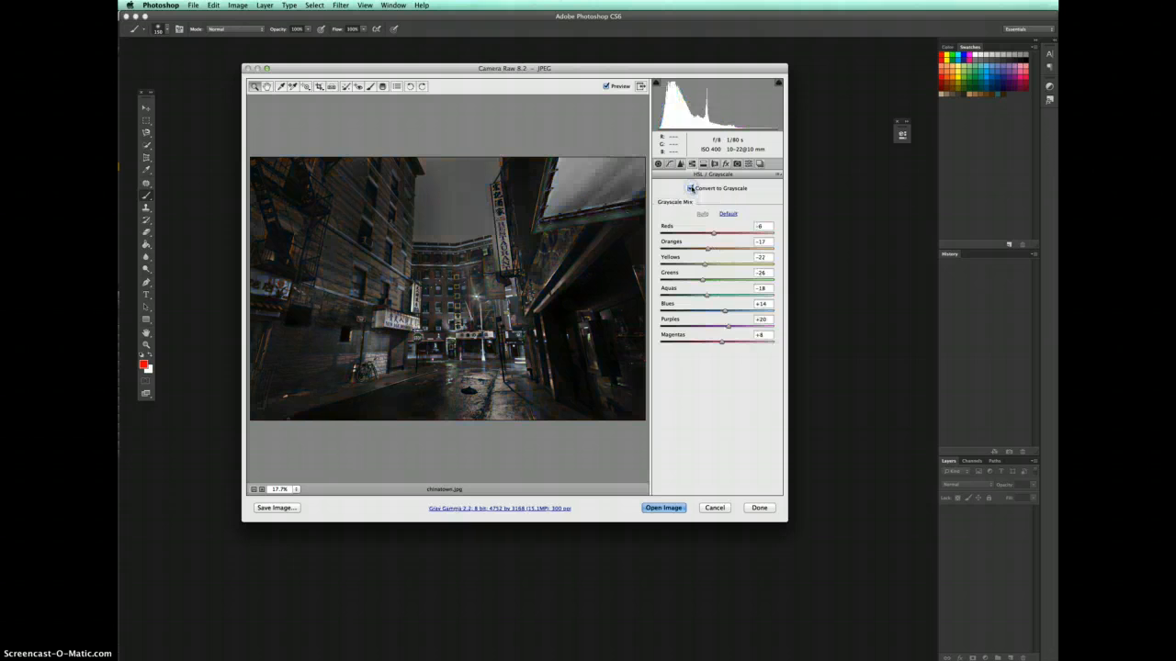
click(691, 188)
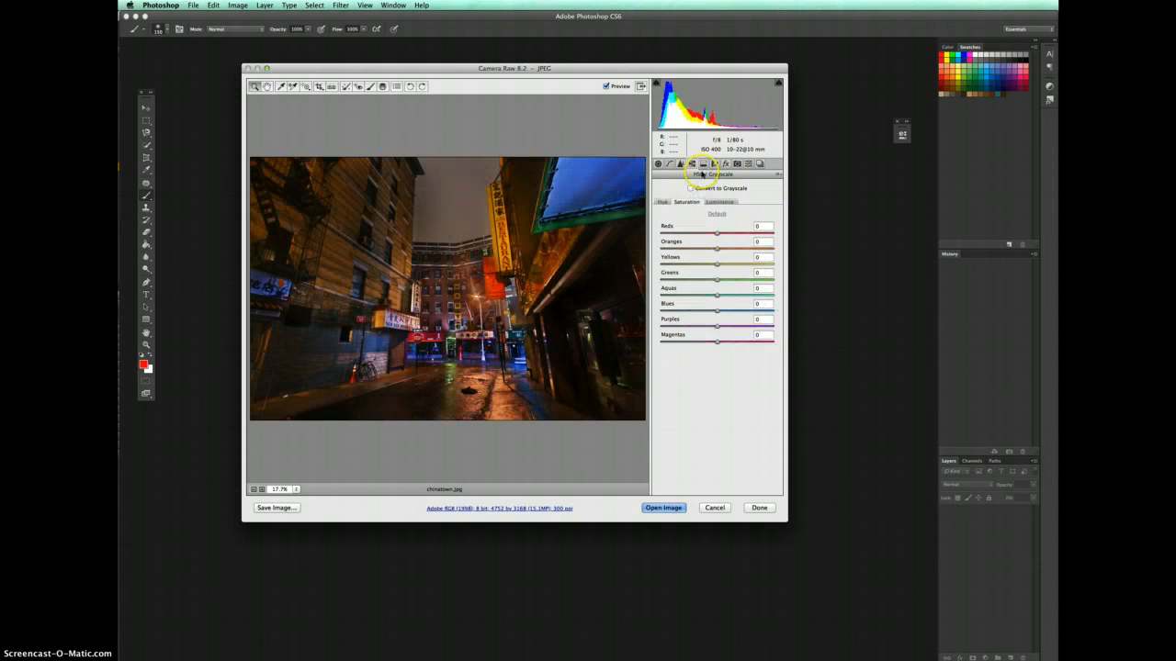
Look through the remaining Camera Raw settings up to Effects and return to the Basic adjustments
click(702, 163)
click(716, 164)
click(727, 163)
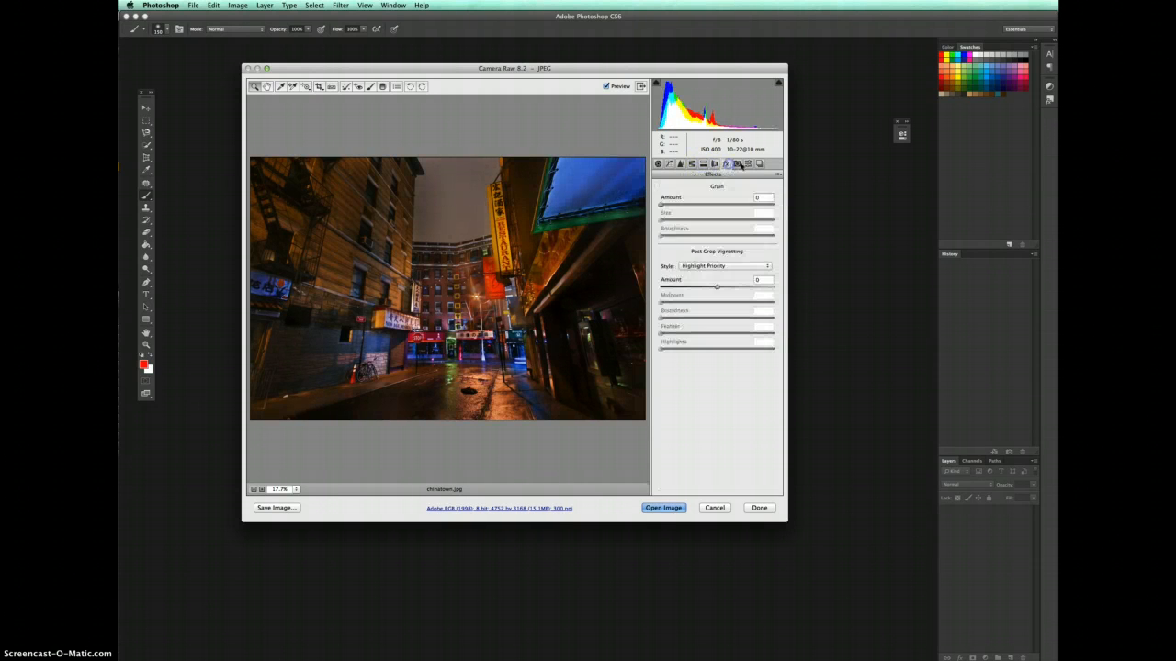
click(657, 163)
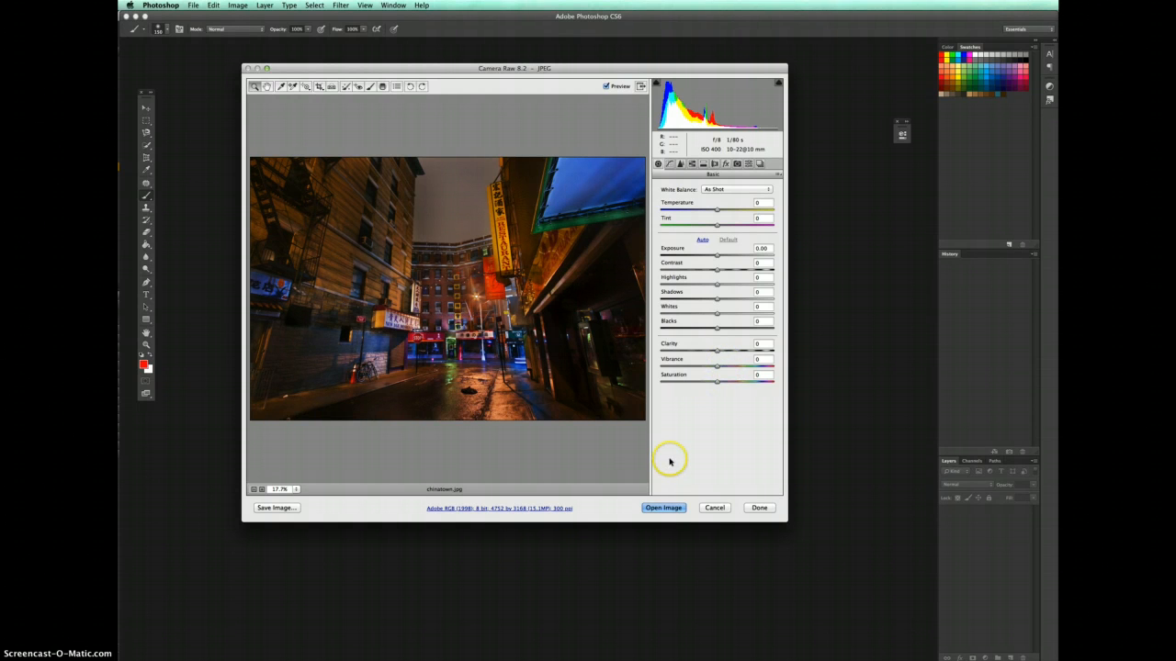
Open the chinatown image from Camera Raw as a Photoshop document without adjustments
click(672, 511)
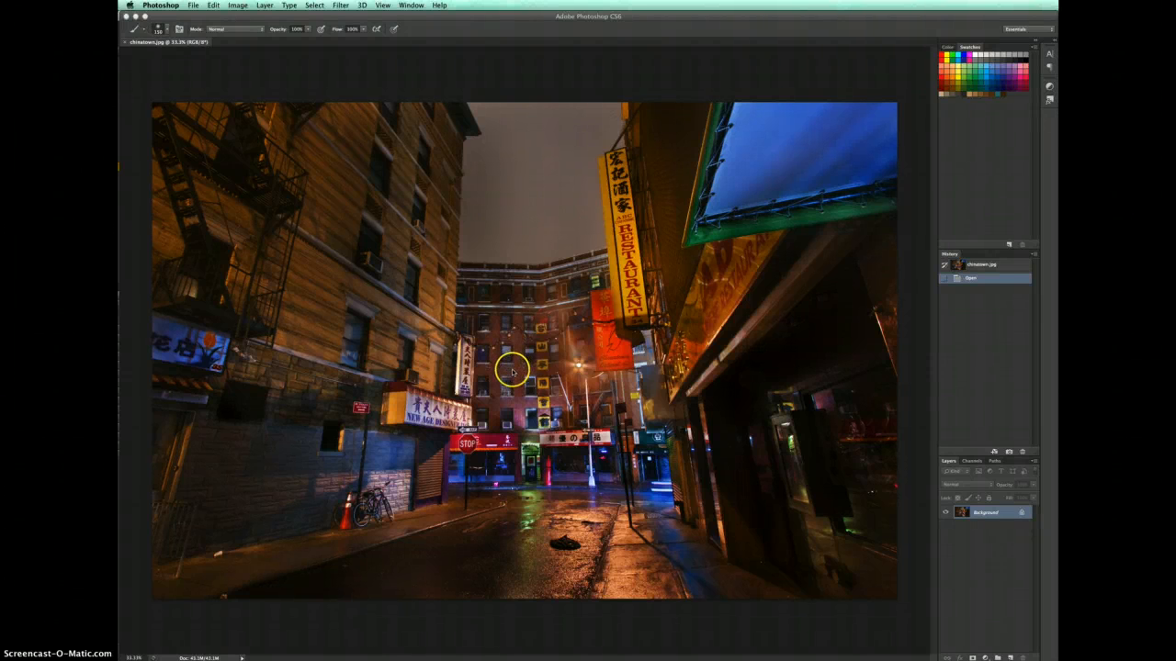
click(243, 16)
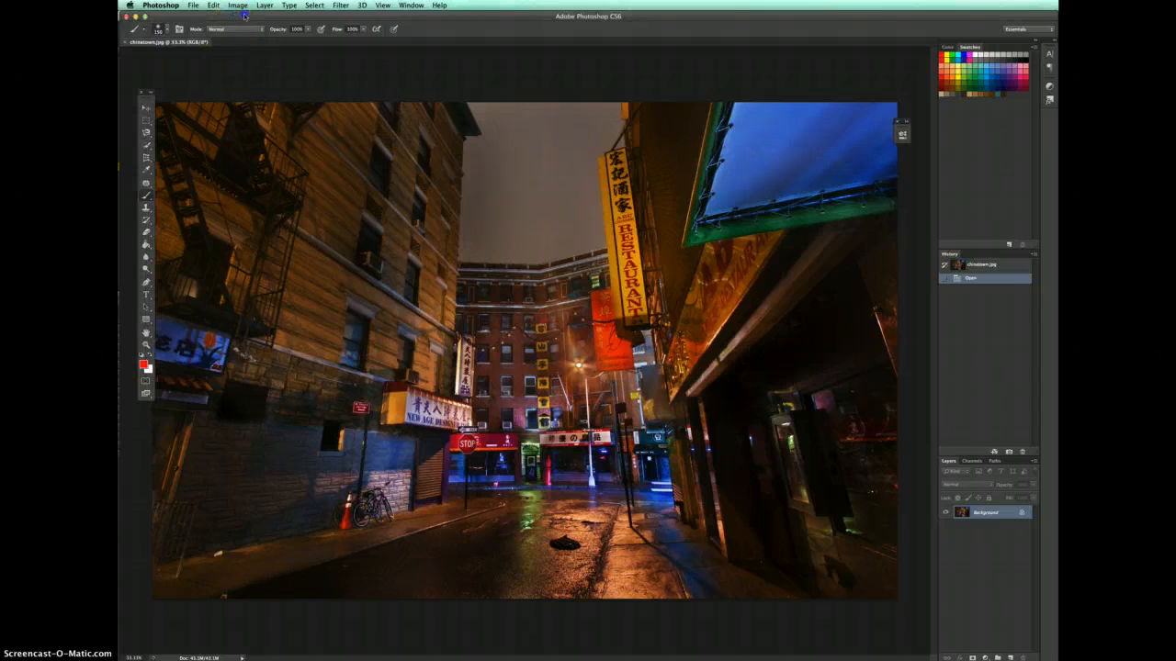
Add a Levels adjustment layer above the Background and shift its midtones to strongly brighten the whole photo
click(985, 657)
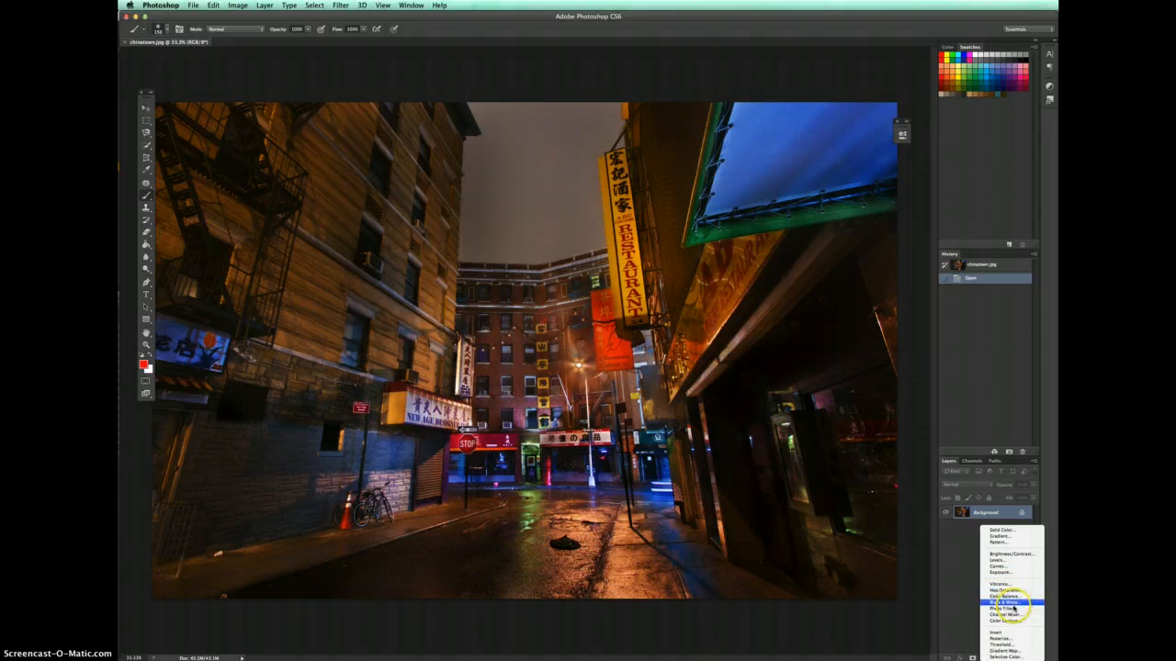
click(1001, 559)
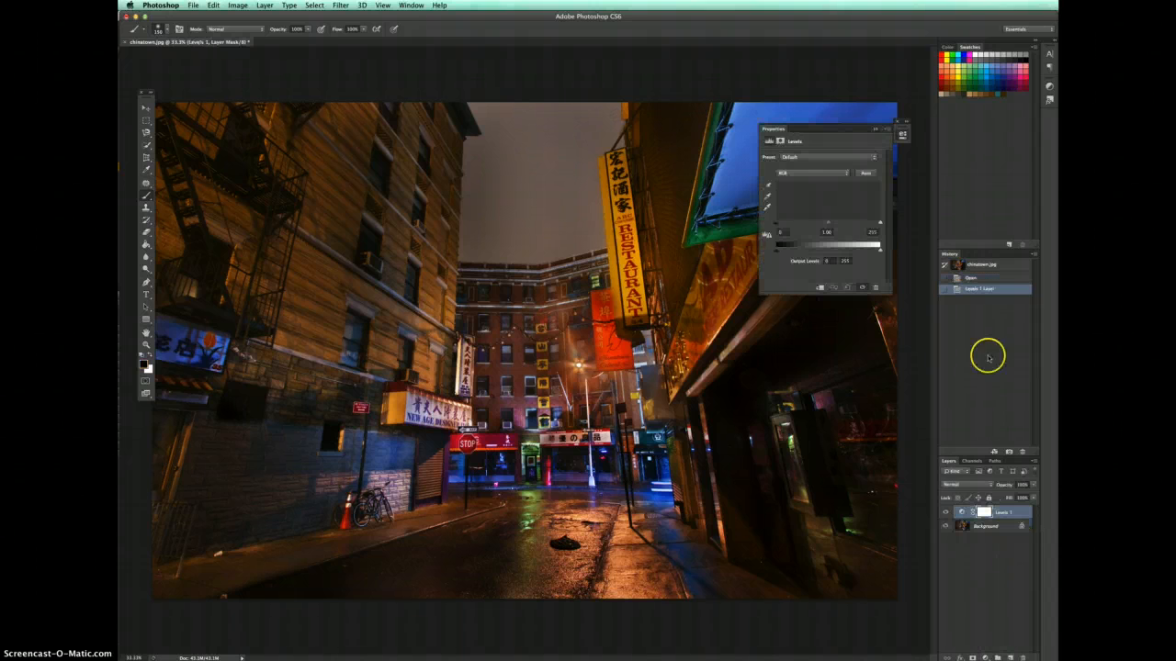
mouse_move(829, 224)
mouse_down()
mouse_move(843, 225)
mouse_move(821, 224)
mouse_up()
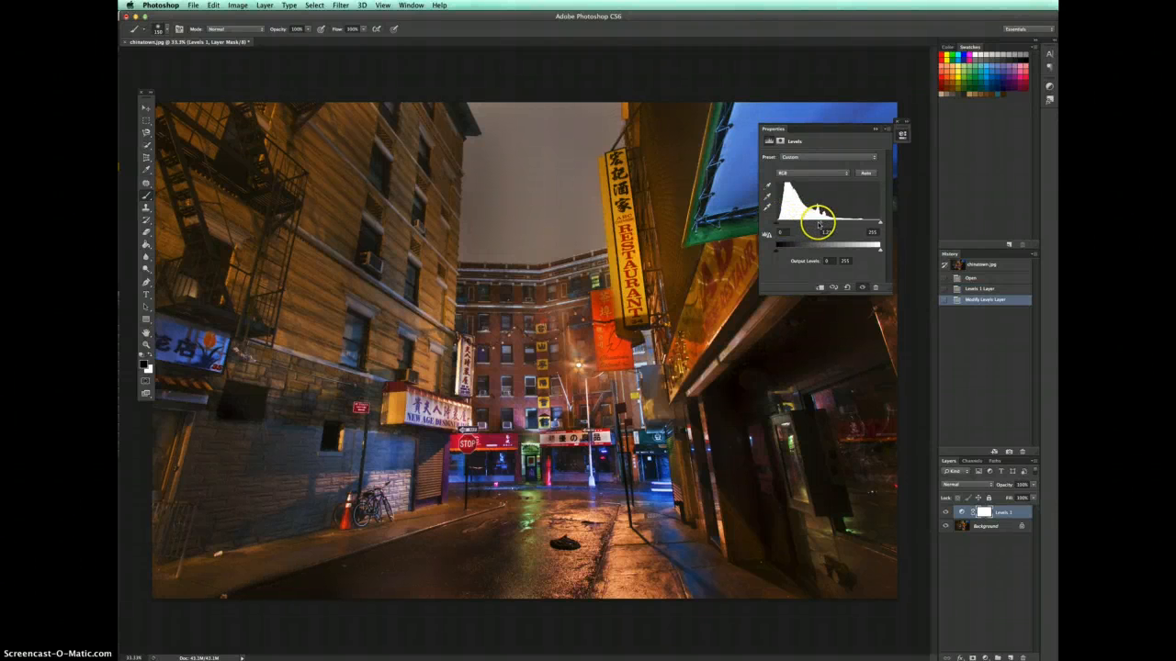
drag(817, 224, 834, 223)
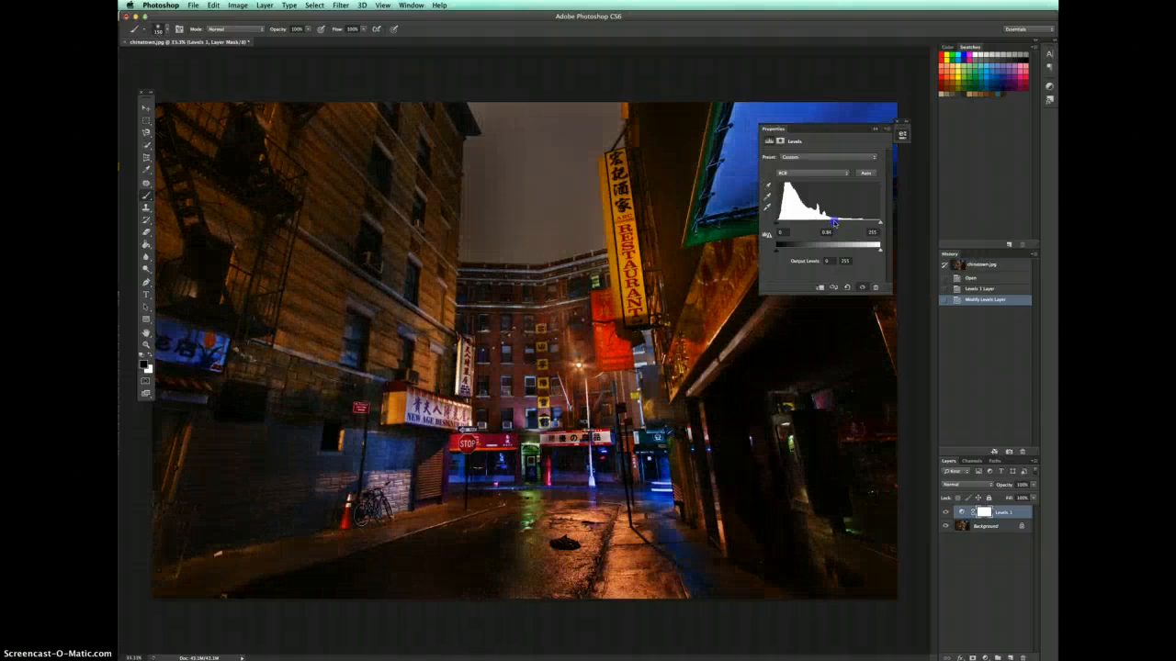
click(779, 225)
drag(781, 223, 805, 224)
click(832, 224)
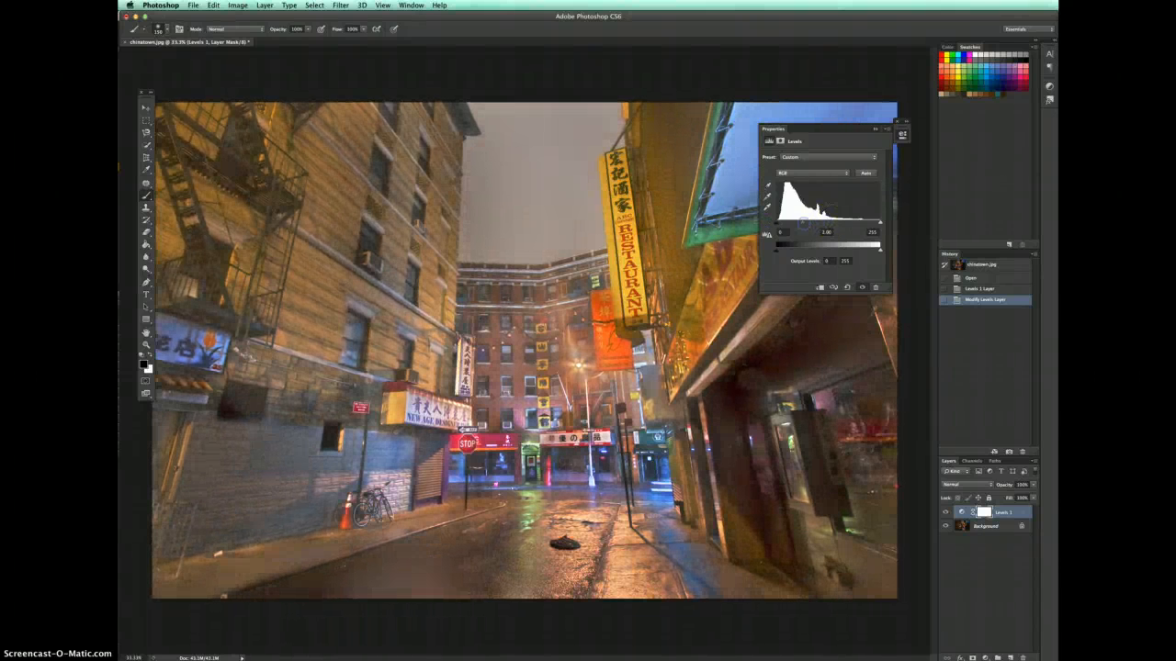
Collapse the Levels properties and paint black on the layer's mask with a large brush to restore the darker centre of the street
click(876, 128)
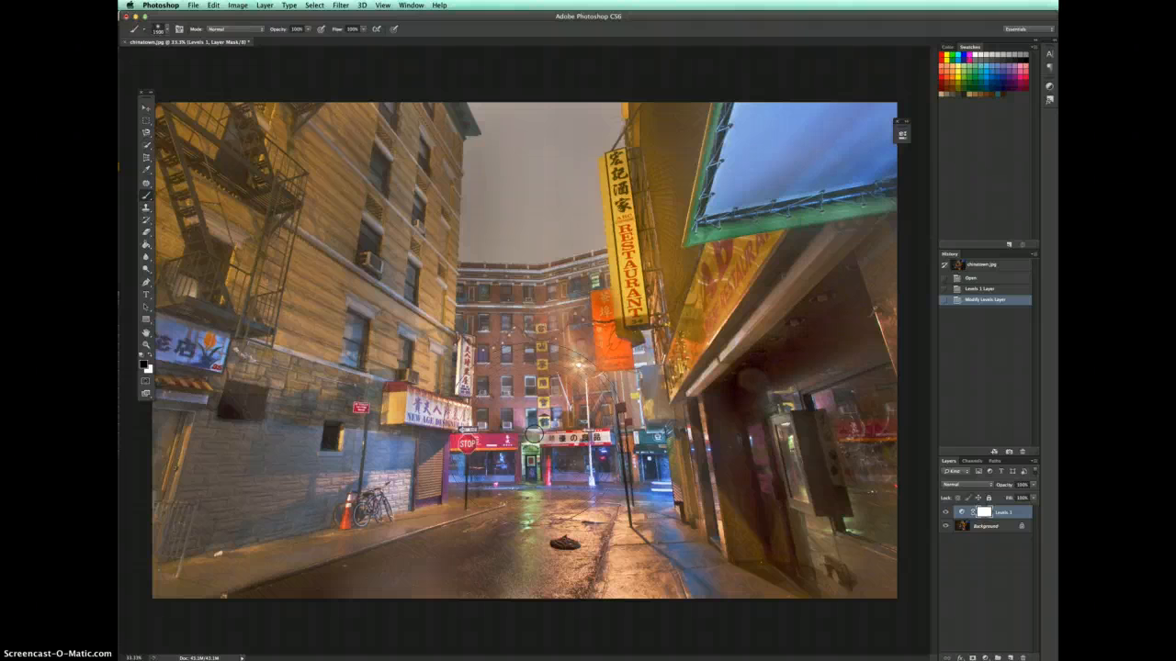
mouse_move(530, 413)
mouse_down()
mouse_move(508, 349)
mouse_move(531, 340)
mouse_move(584, 365)
mouse_move(600, 408)
mouse_move(577, 442)
mouse_move(524, 468)
mouse_move(495, 464)
mouse_move(513, 500)
mouse_move(554, 506)
mouse_move(588, 492)
mouse_move(660, 387)
mouse_move(643, 303)
mouse_up()
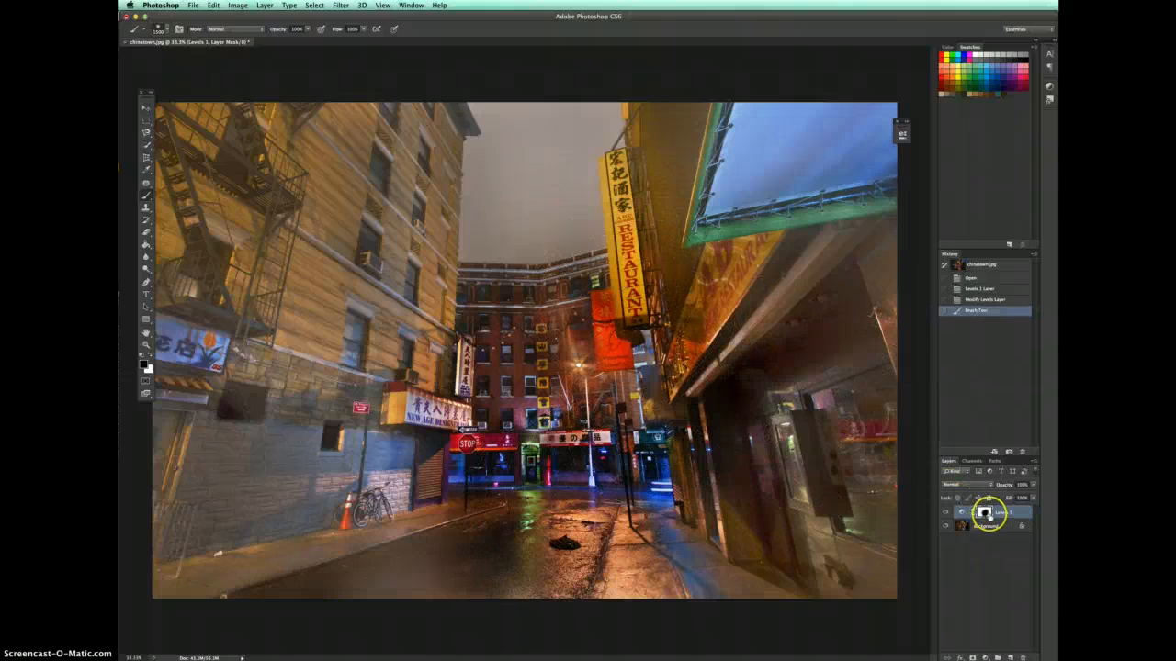
mouse_move(698, 386)
mouse_down()
mouse_move(661, 232)
mouse_move(633, 195)
mouse_move(605, 181)
mouse_move(550, 205)
mouse_move(493, 183)
mouse_move(464, 194)
mouse_move(407, 299)
mouse_move(398, 427)
mouse_move(417, 467)
mouse_move(478, 499)
mouse_move(519, 489)
mouse_move(571, 429)
mouse_move(571, 353)
mouse_up()
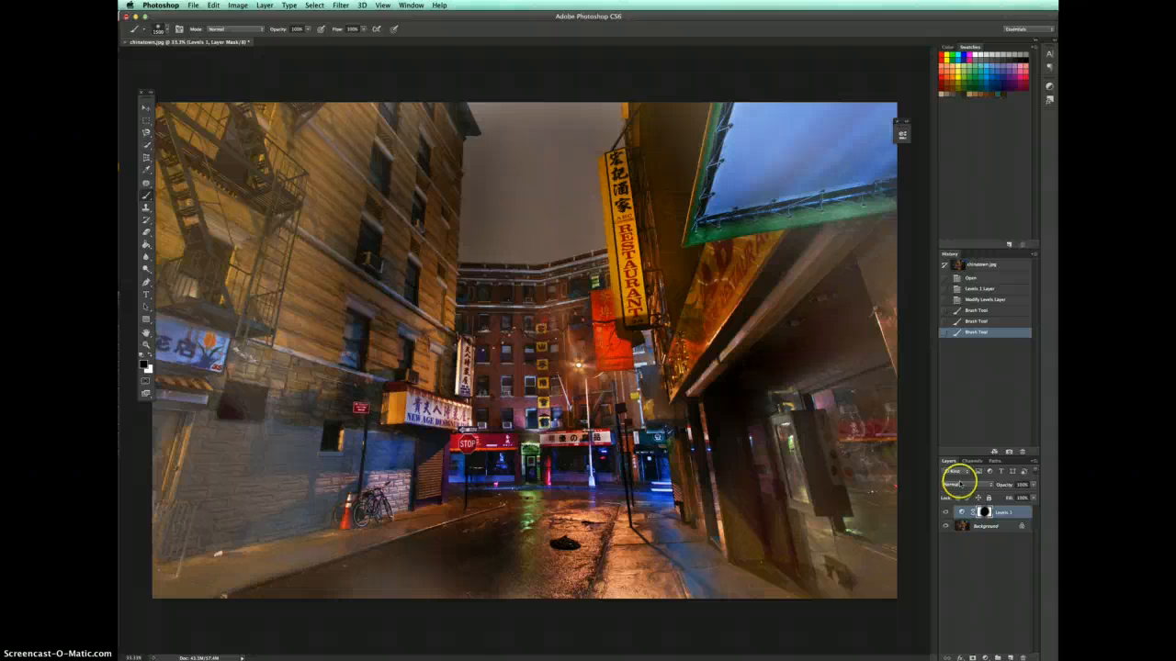
Toggle the Levels layer's visibility repeatedly to compare the photo before and after, leaving the layer shown
click(946, 512)
click(946, 512)
click(946, 512)
click(946, 512)
click(946, 513)
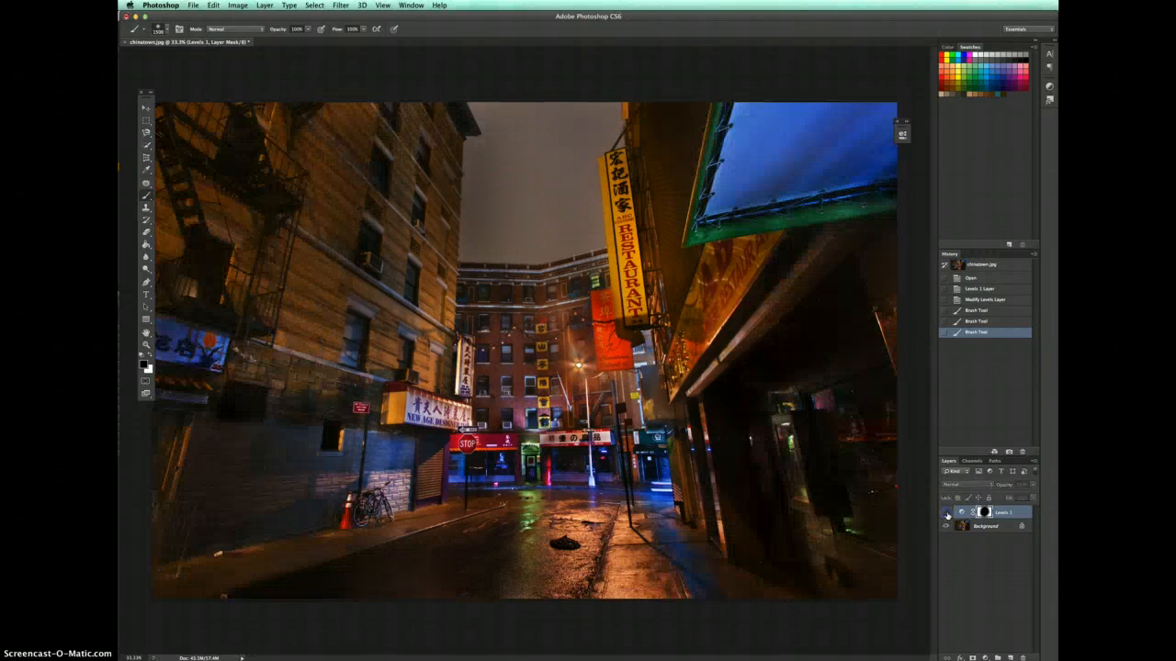
click(946, 512)
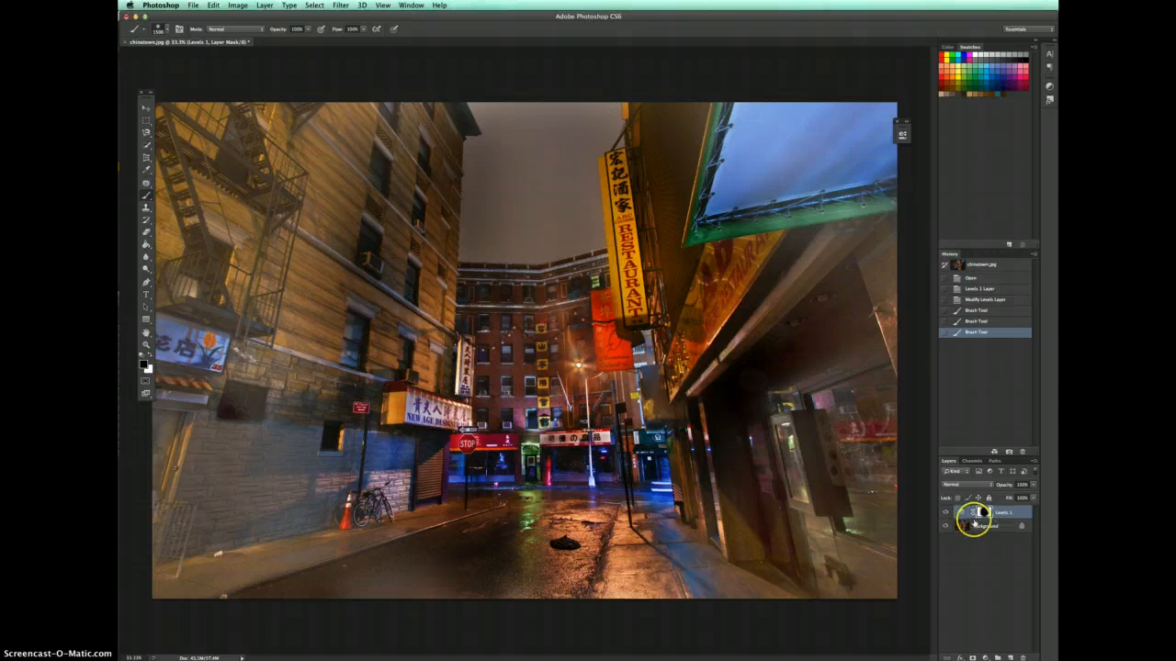
Start saving the edited photo as a new file in the Desktop folder Intro to Photo Spring 2015, with TIFF as its format
click(193, 6)
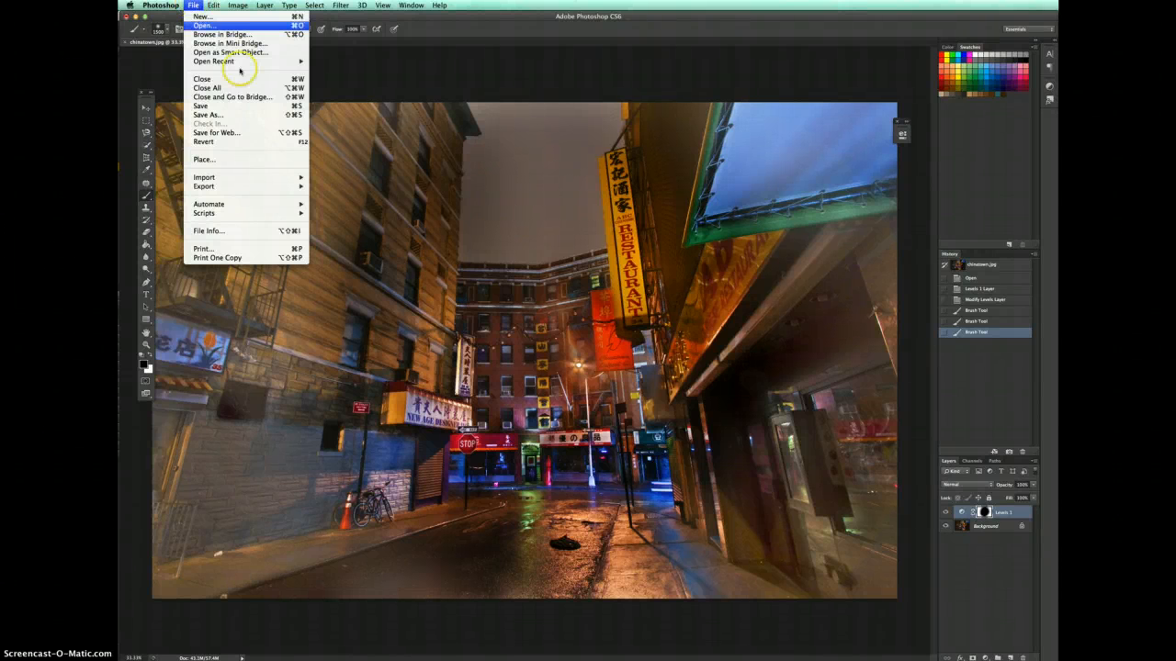
click(230, 115)
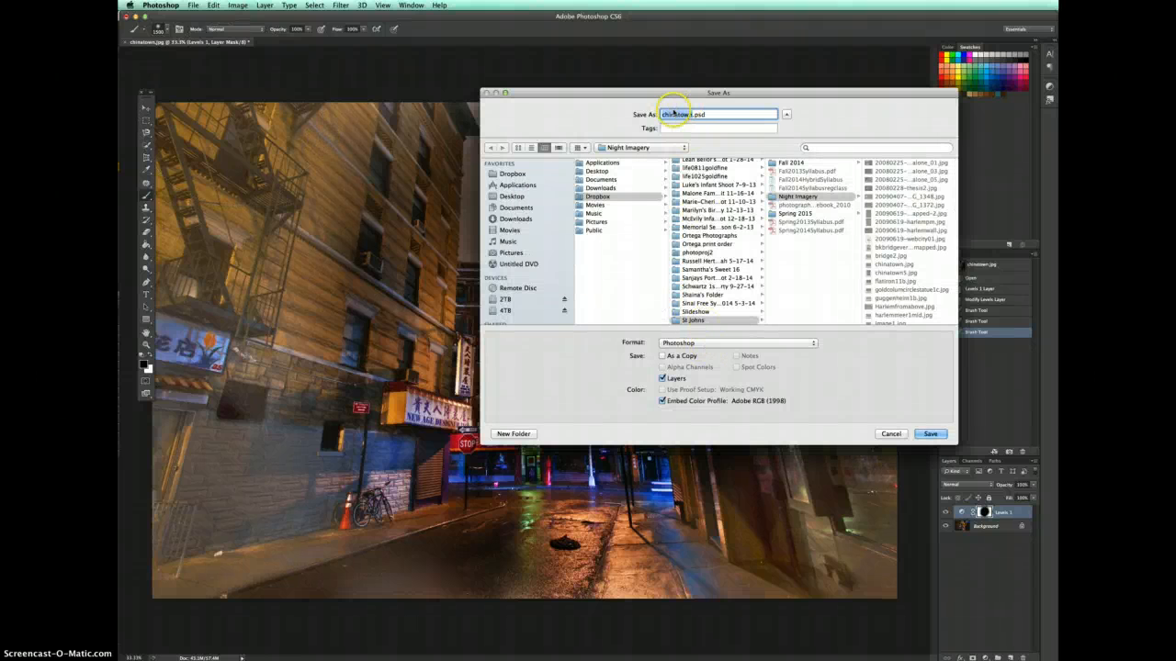
click(786, 115)
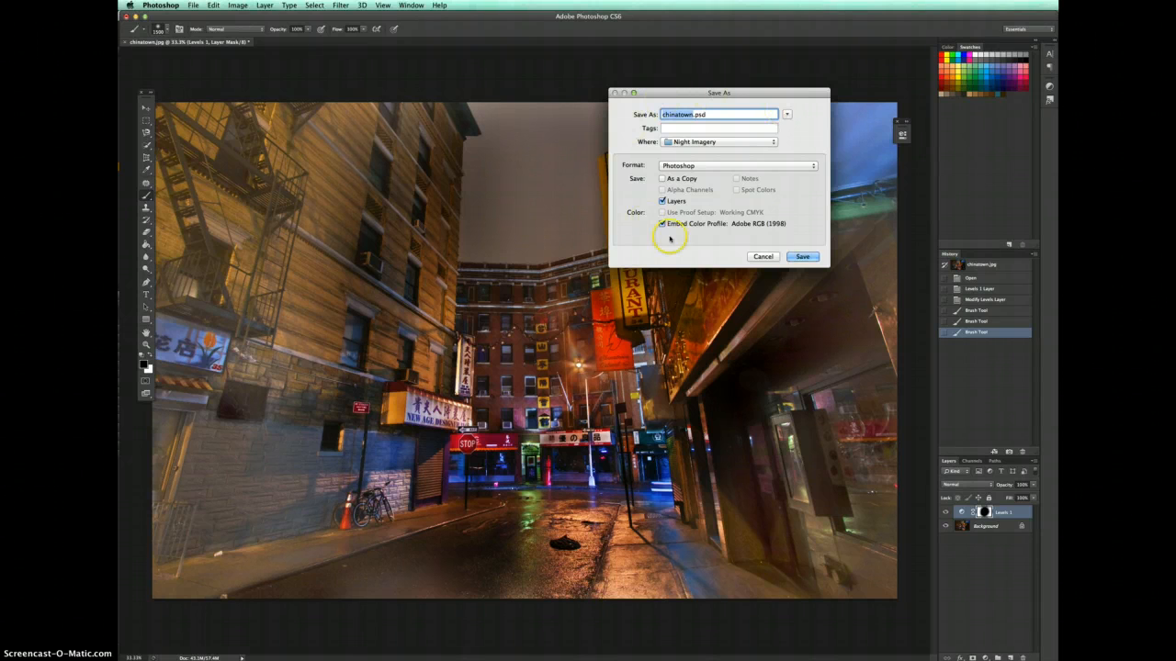
click(786, 115)
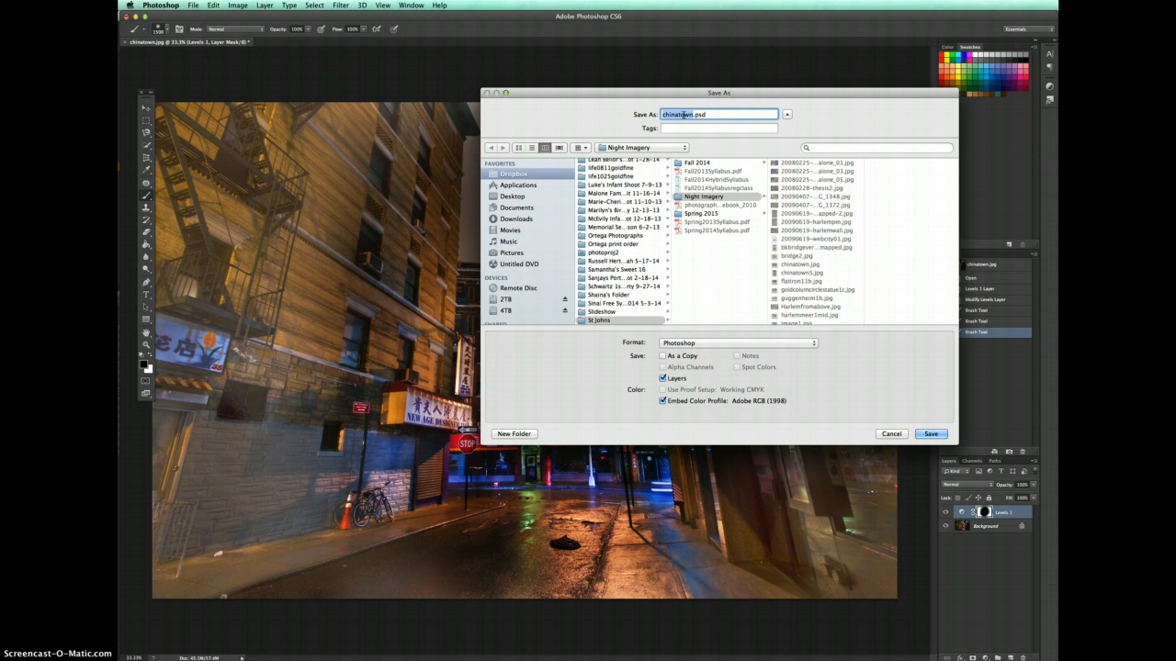
click(698, 114)
scroll(516, 229, down, 3)
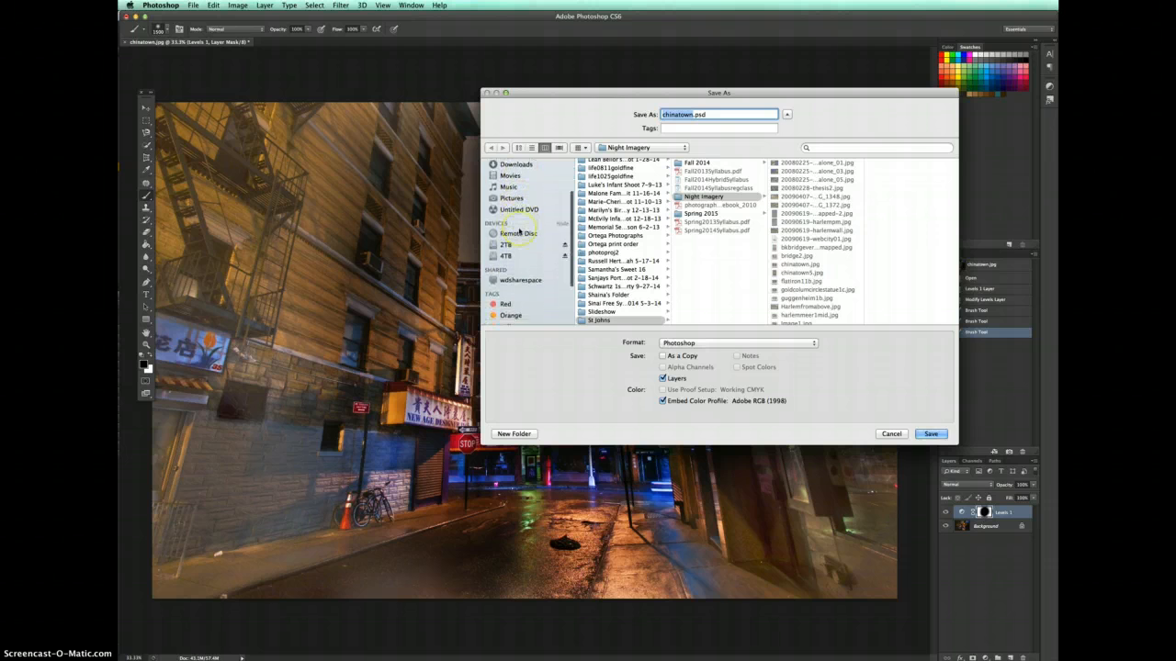
scroll(520, 231, up, 3)
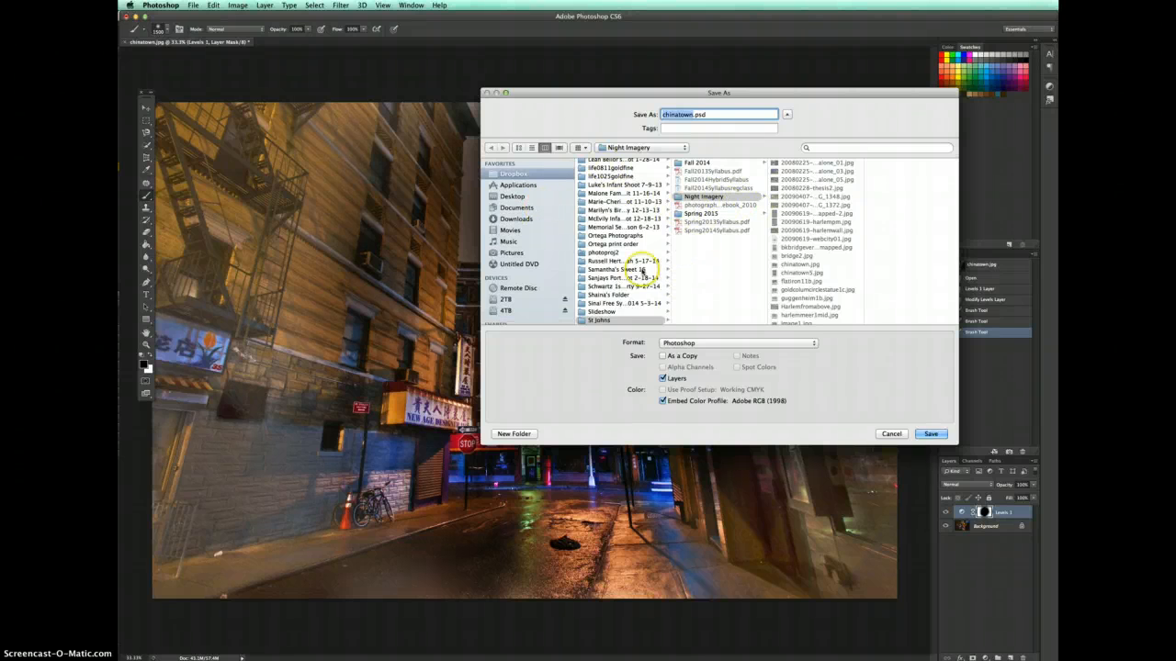
click(511, 196)
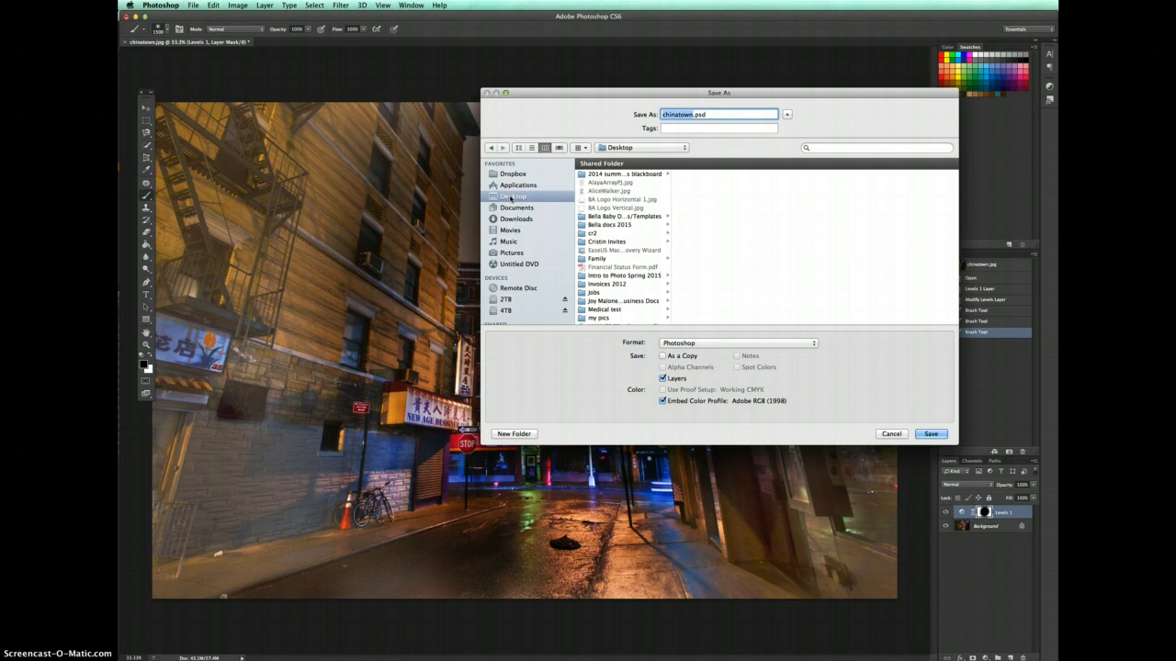
click(608, 275)
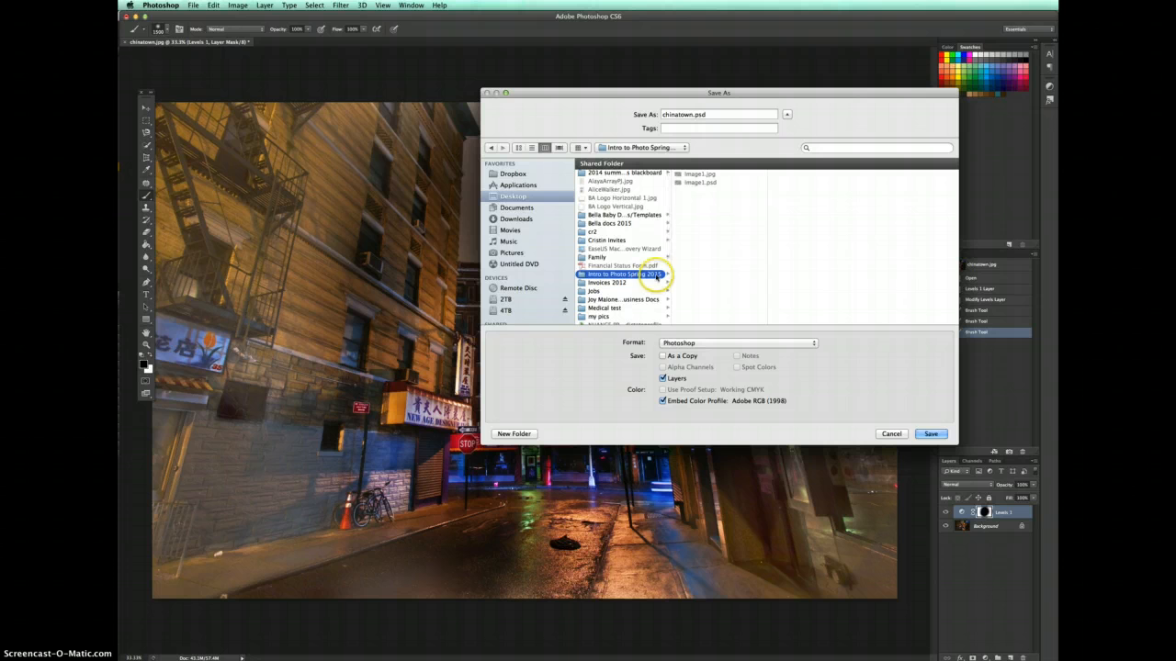
click(725, 343)
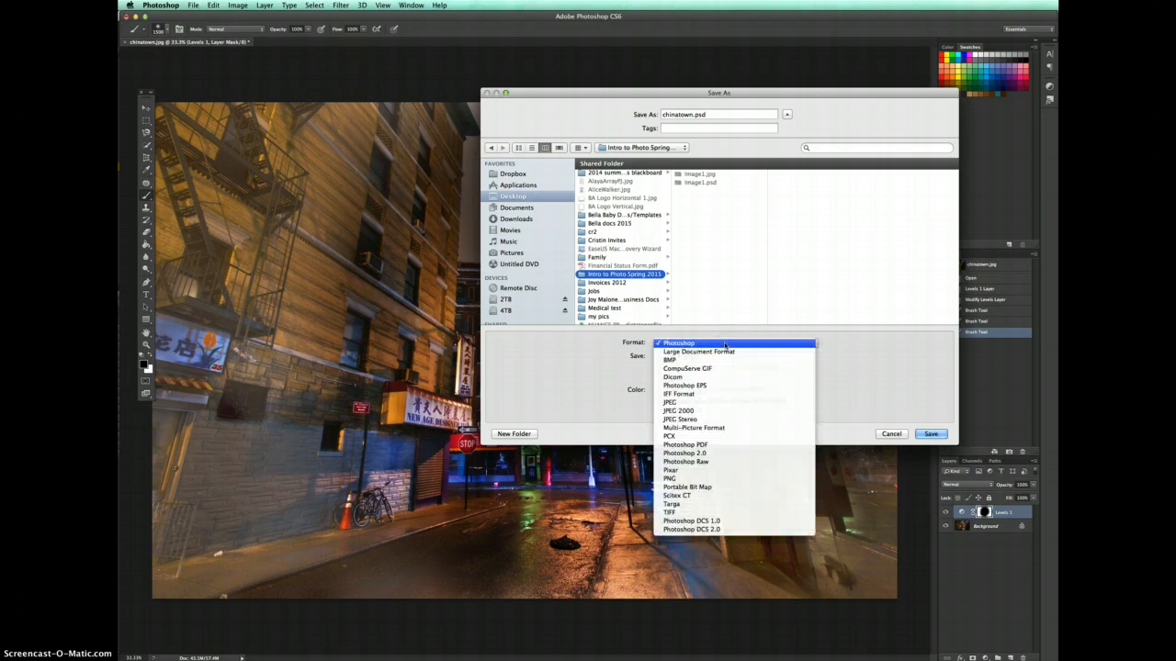
click(703, 510)
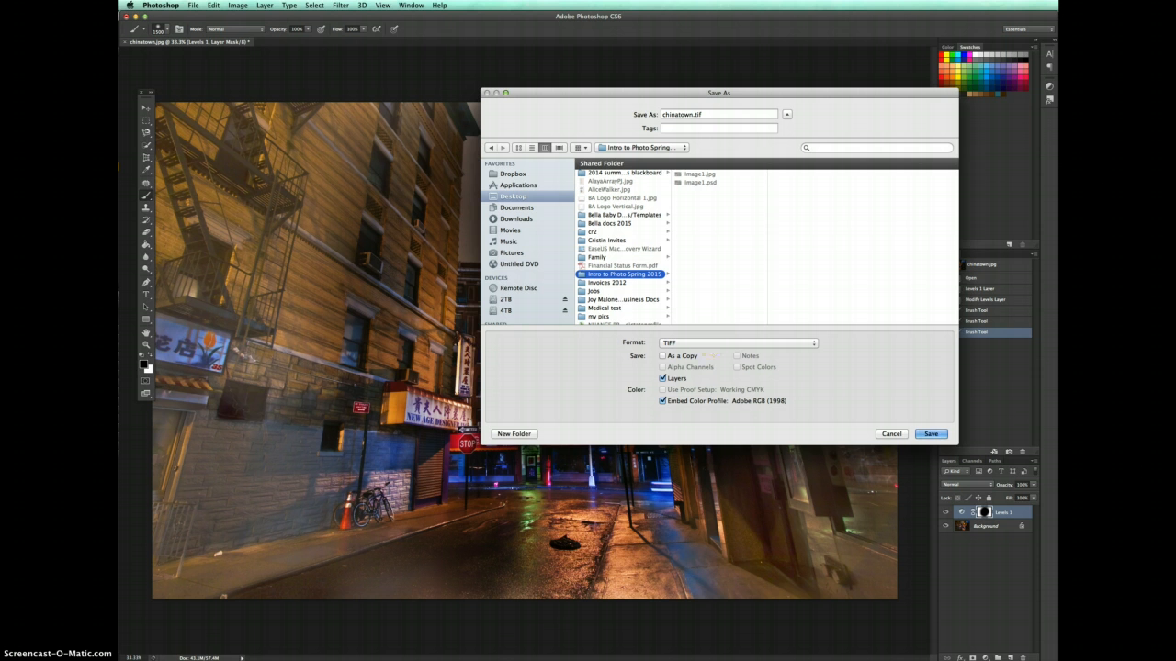
Switch to Safari, look through Adobe's Creative Cloud desktop apps page from start to end, and minimize the browser window
mouse_move(217, 643)
click(328, 645)
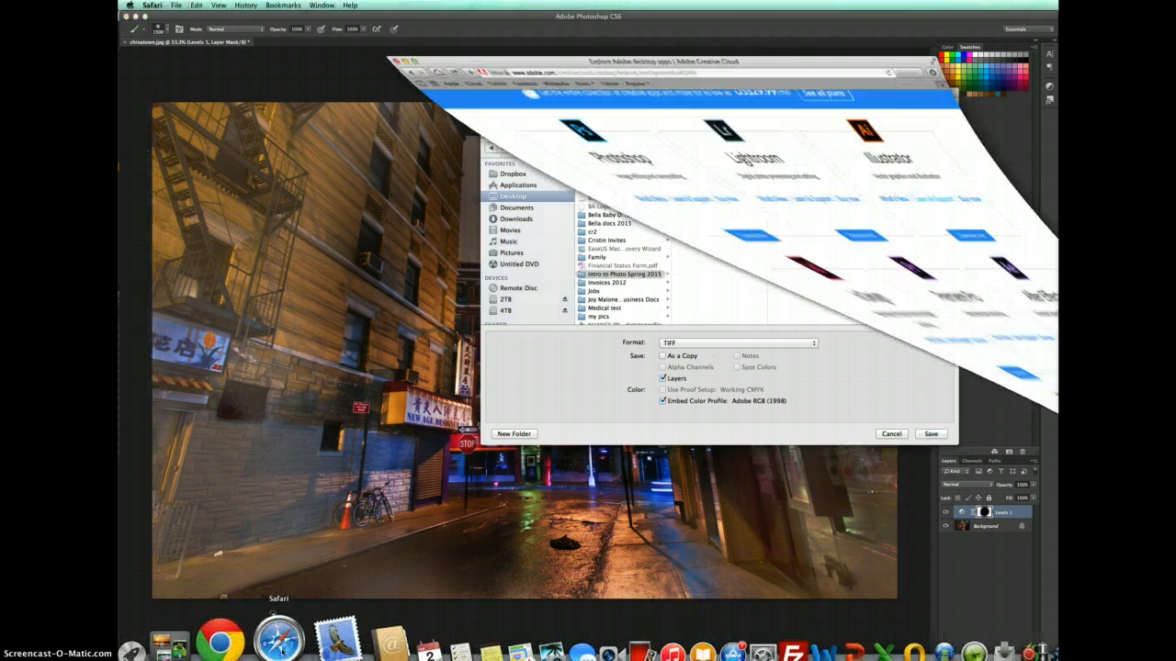
scroll(630, 301, up, 2)
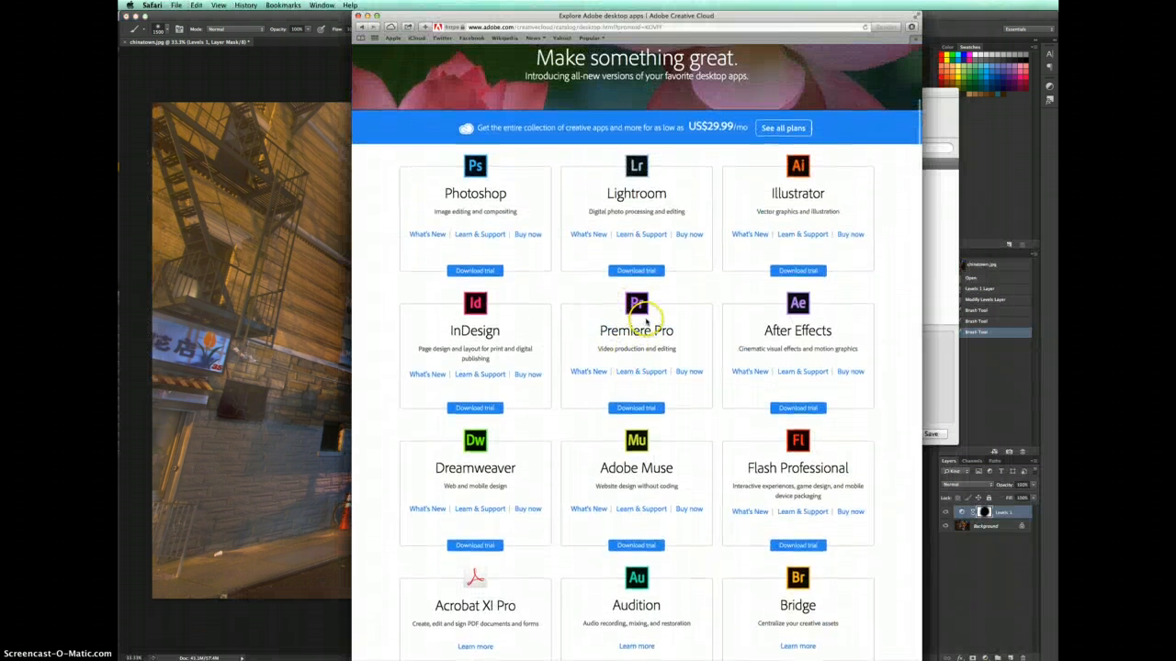
scroll(639, 312, down, 5)
scroll(643, 322, down, 5)
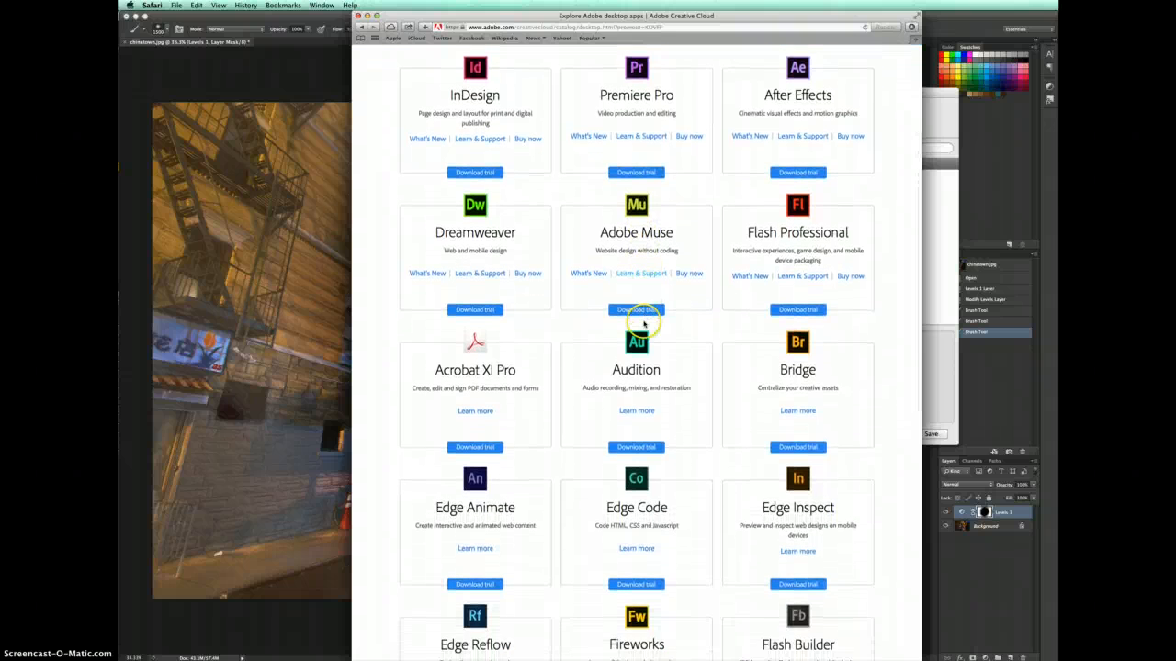
scroll(682, 386, down, 9)
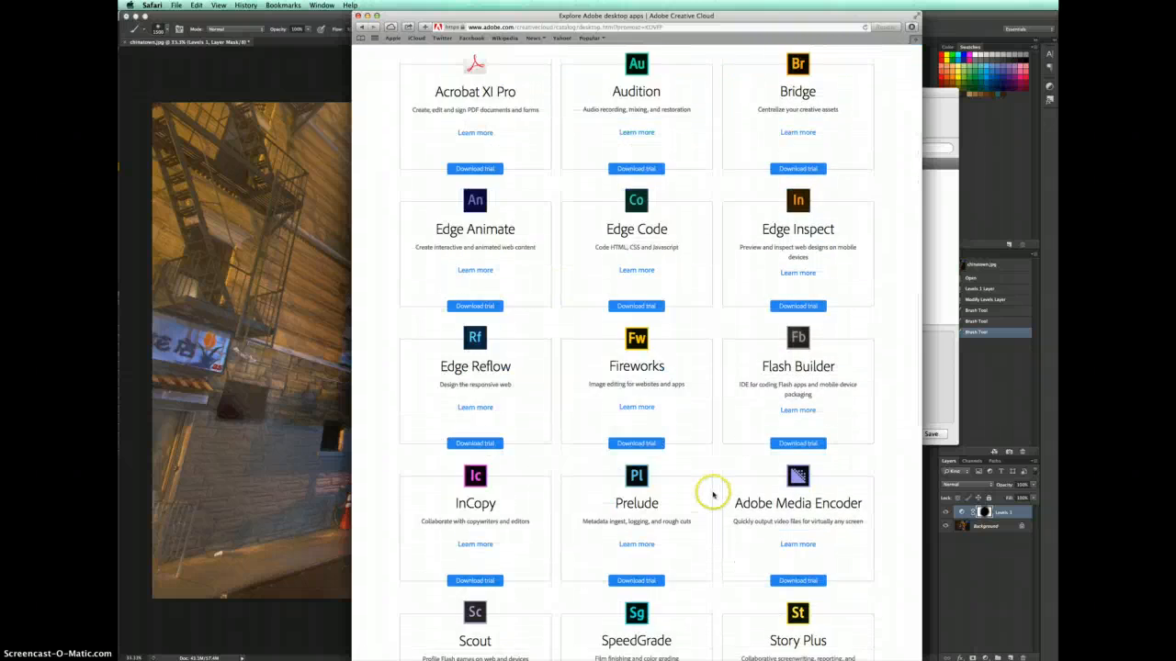
scroll(711, 494, up, 15)
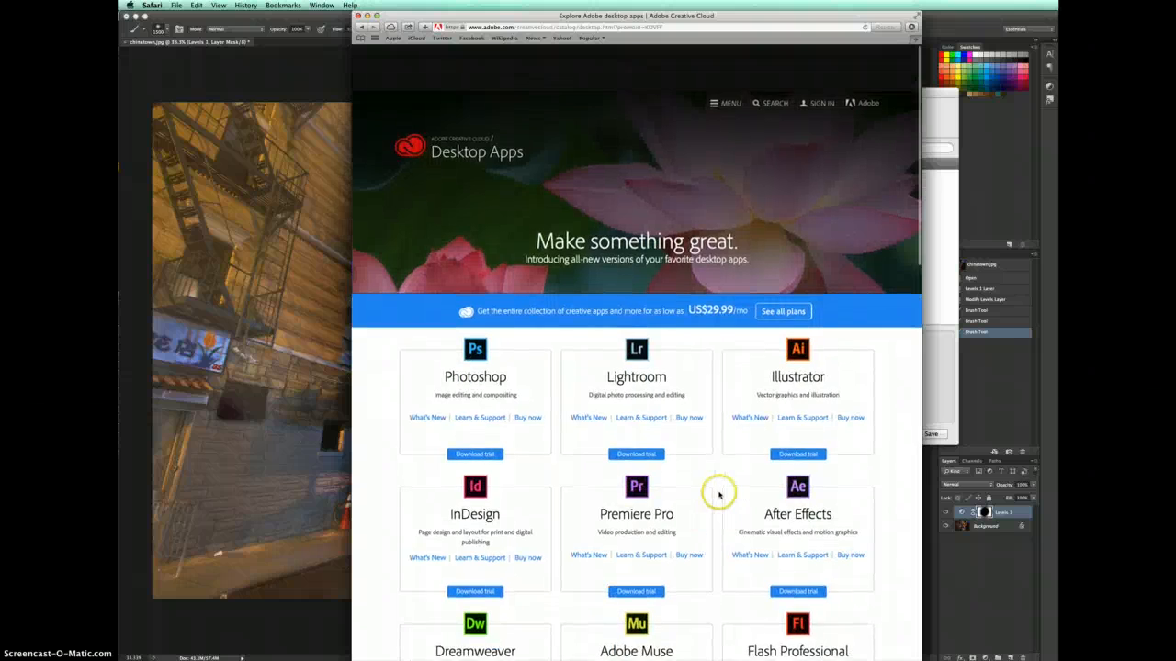
scroll(683, 450, down, 8)
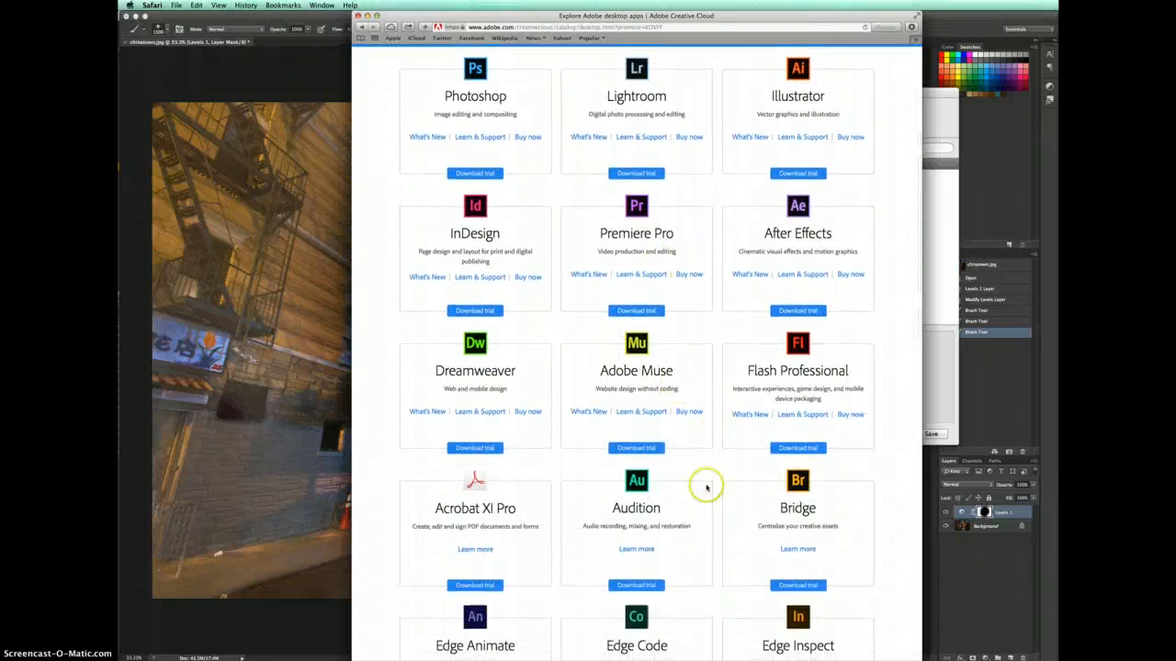
scroll(720, 502, down, 8)
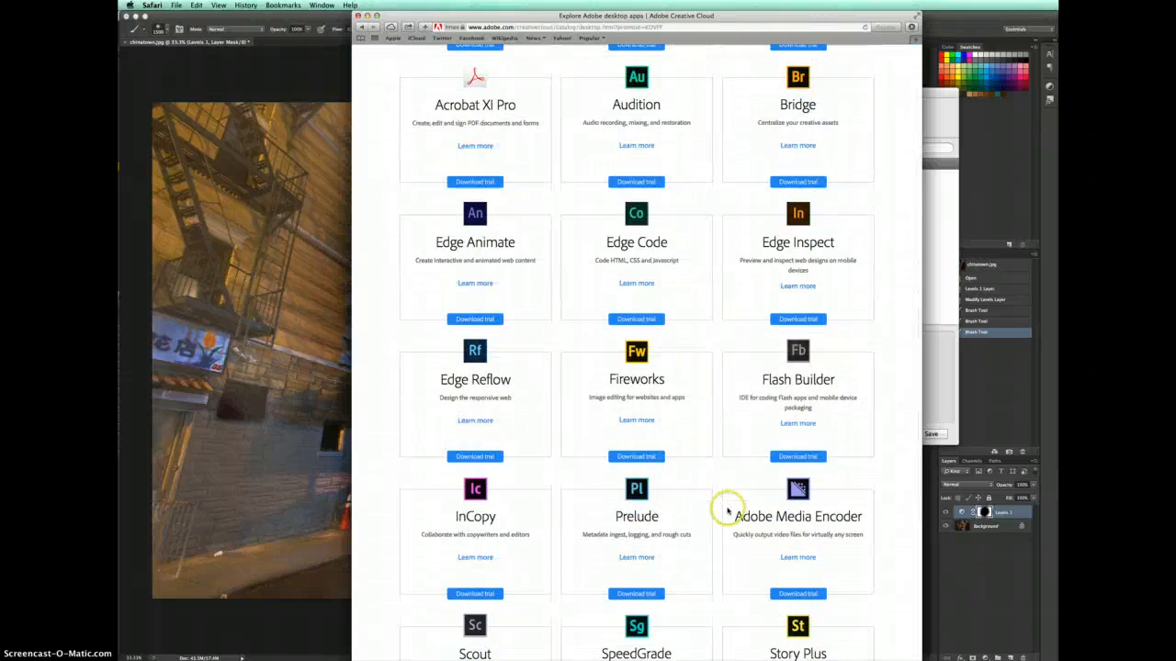
scroll(728, 506, down, 4)
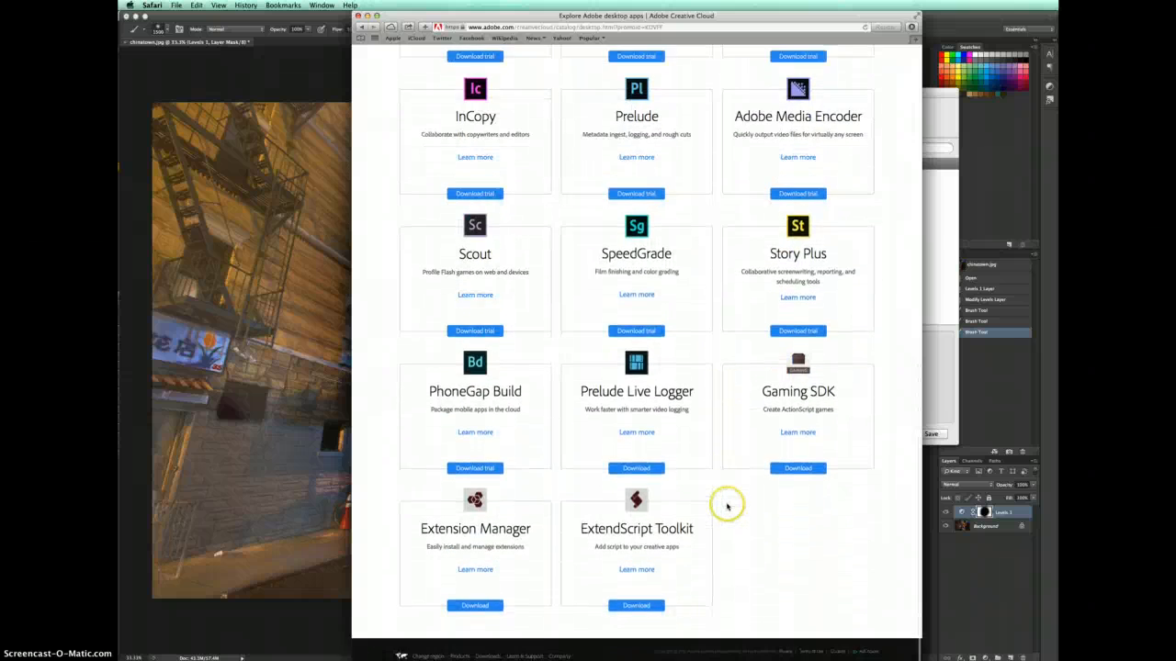
scroll(727, 506, up, 15)
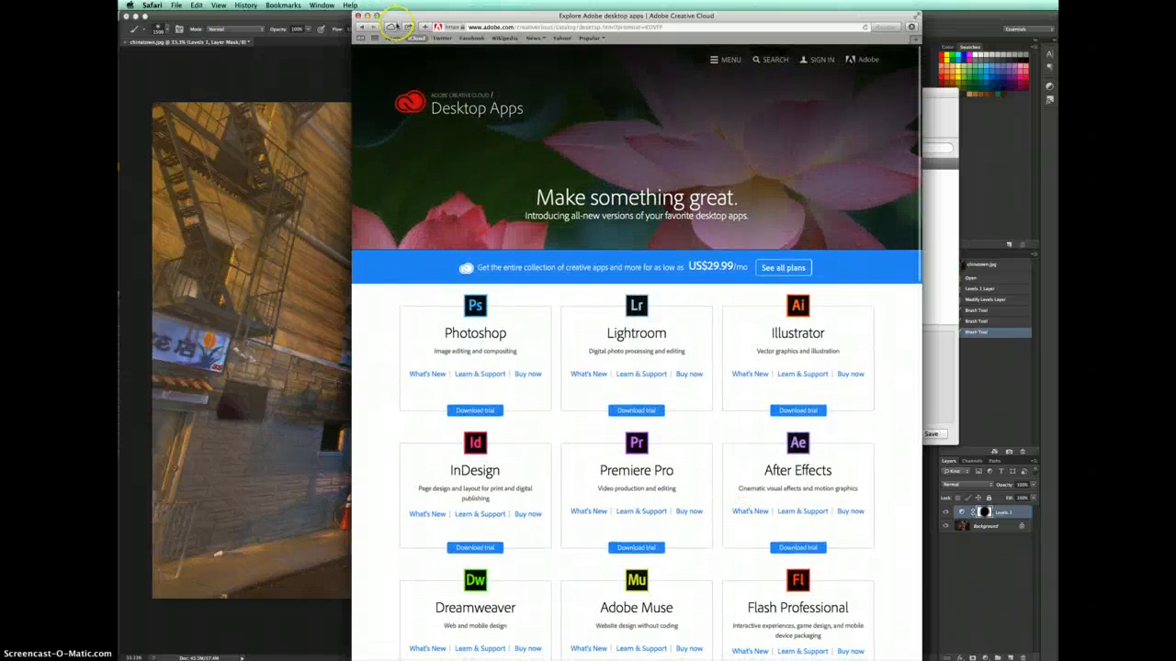
click(366, 15)
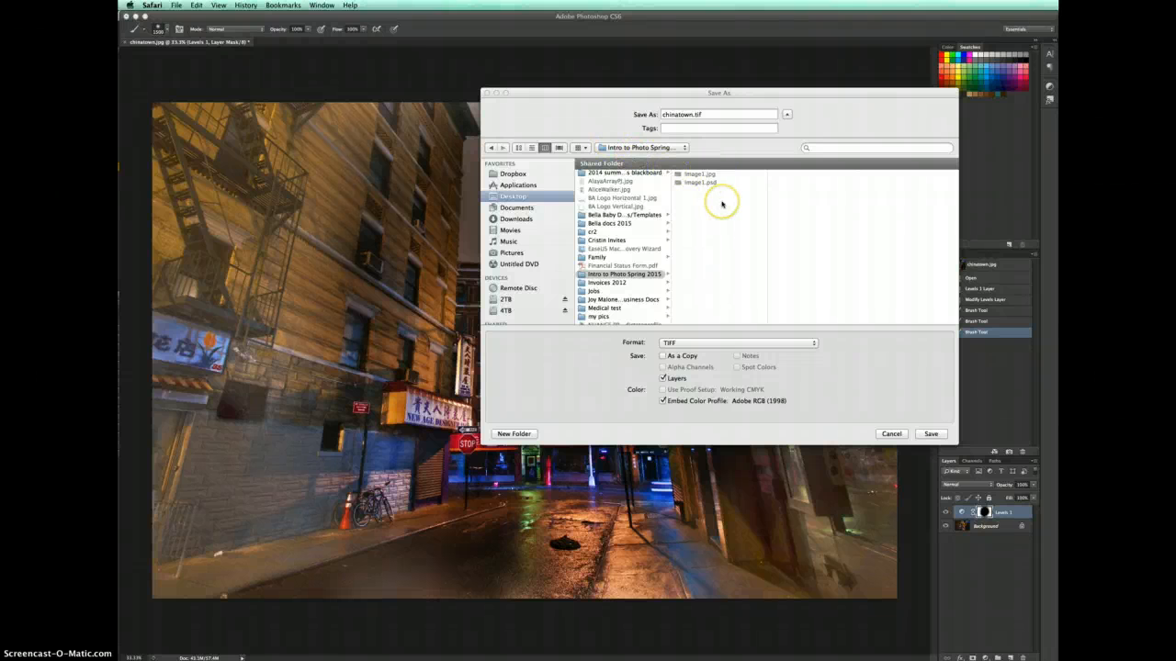
Change the format to Photoshop and save the file as chinatown.psd with layers and Maximize Compatibility enabled
click(708, 343)
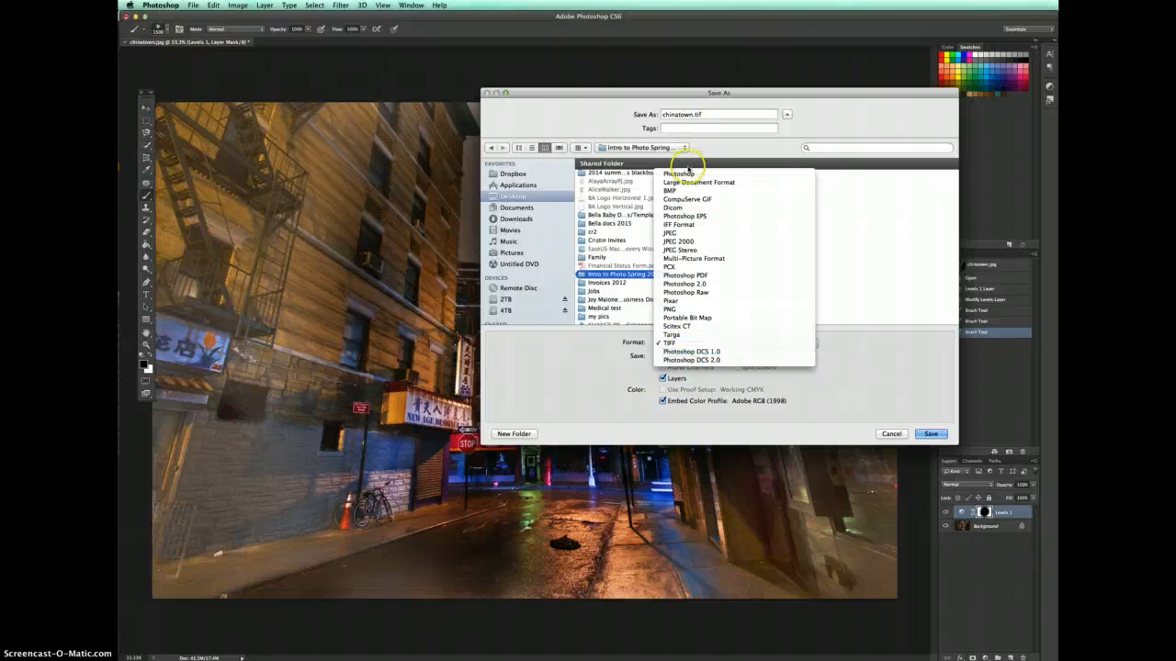
click(698, 174)
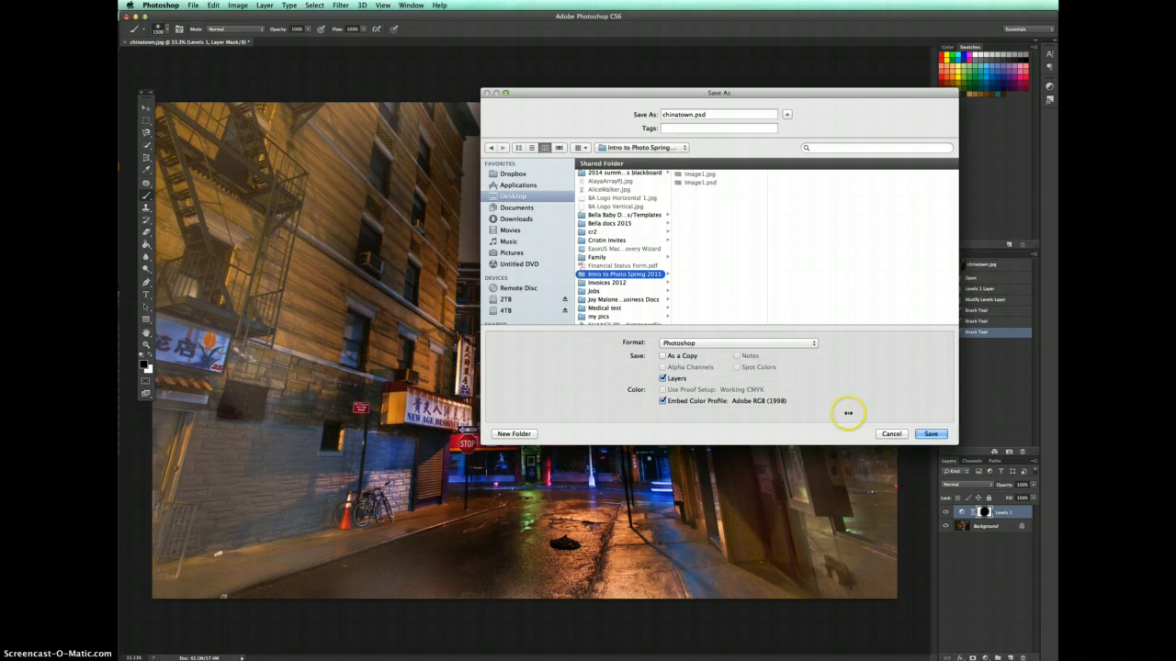
click(930, 433)
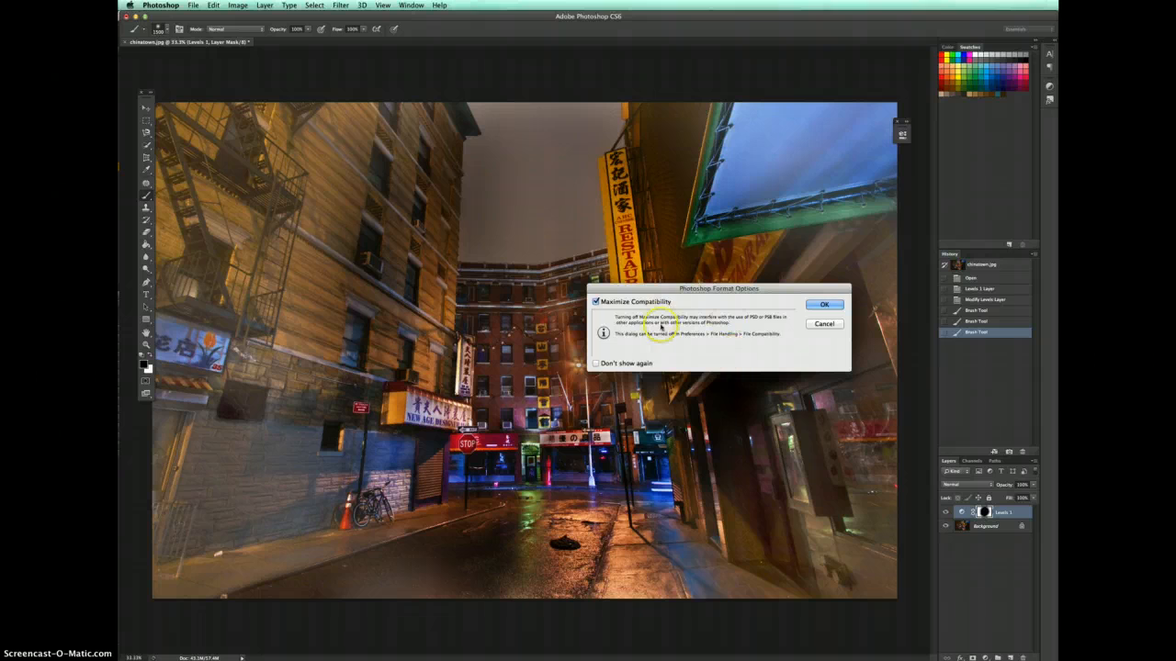
click(827, 304)
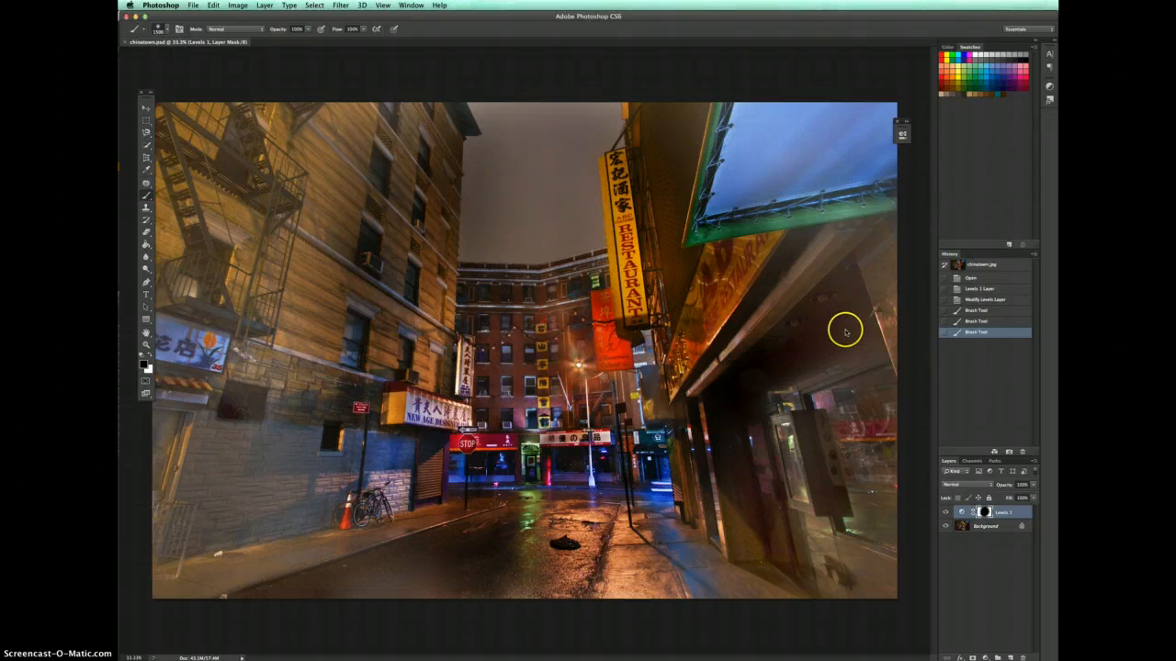
Flatten the image so the Levels adjustment layer is merged into the Background
click(799, 343)
click(237, 5)
mouse_move(264, 4)
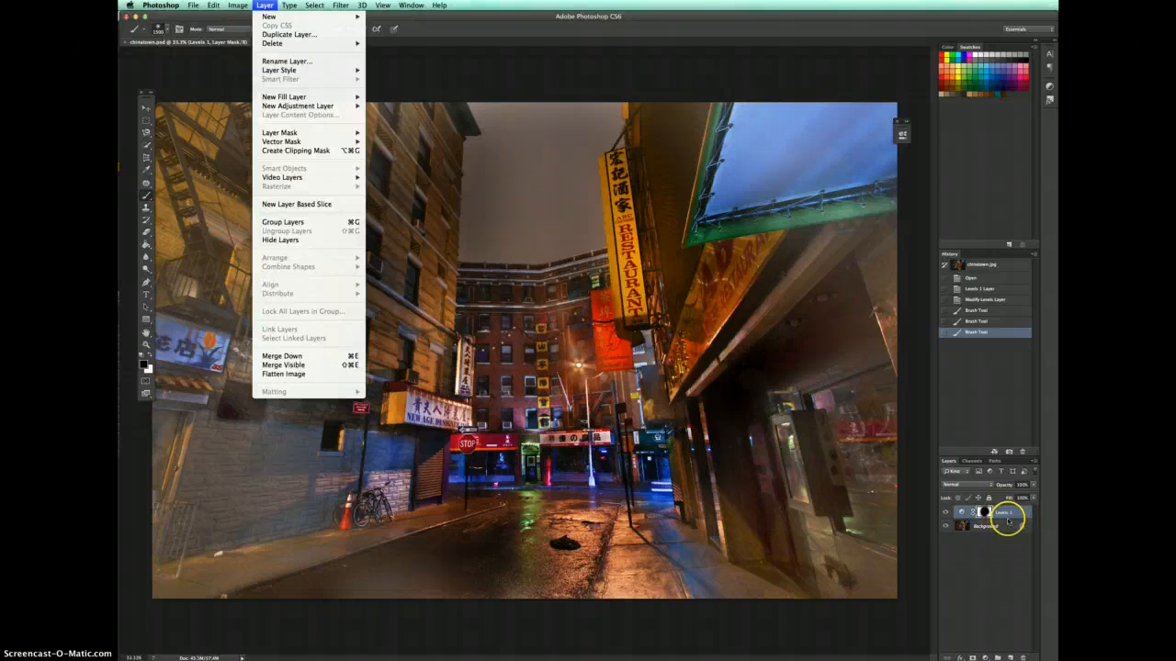
click(303, 375)
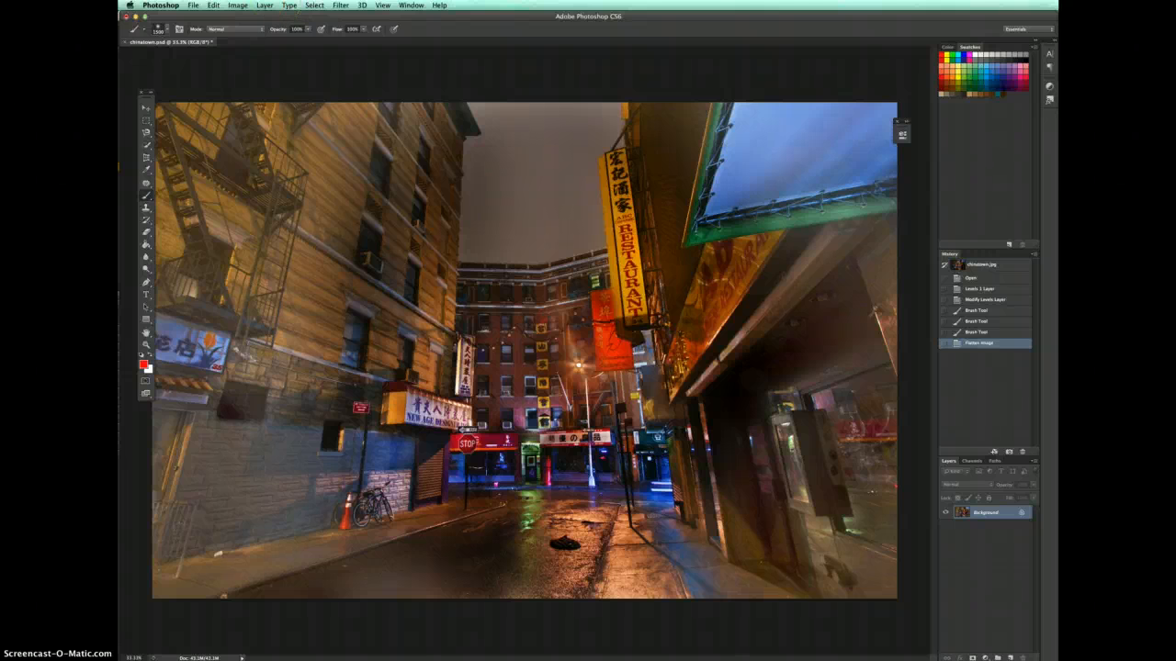
Resample the flattened image to a resolution of 72 pixels/inch with proportions constrained
click(238, 5)
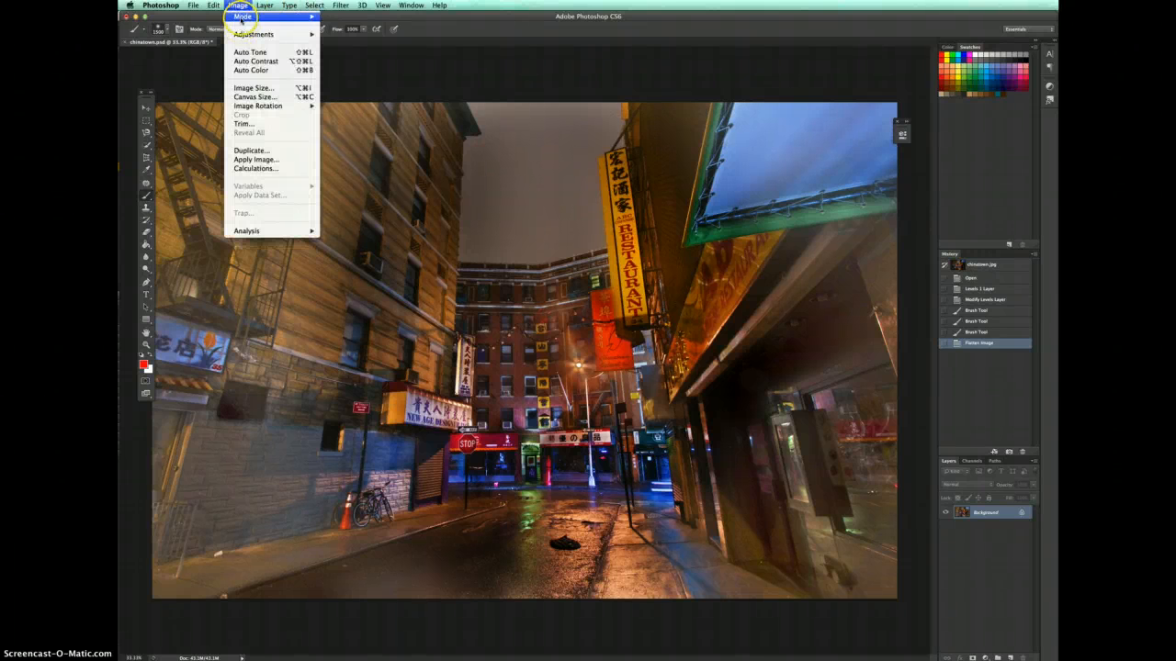
mouse_move(242, 18)
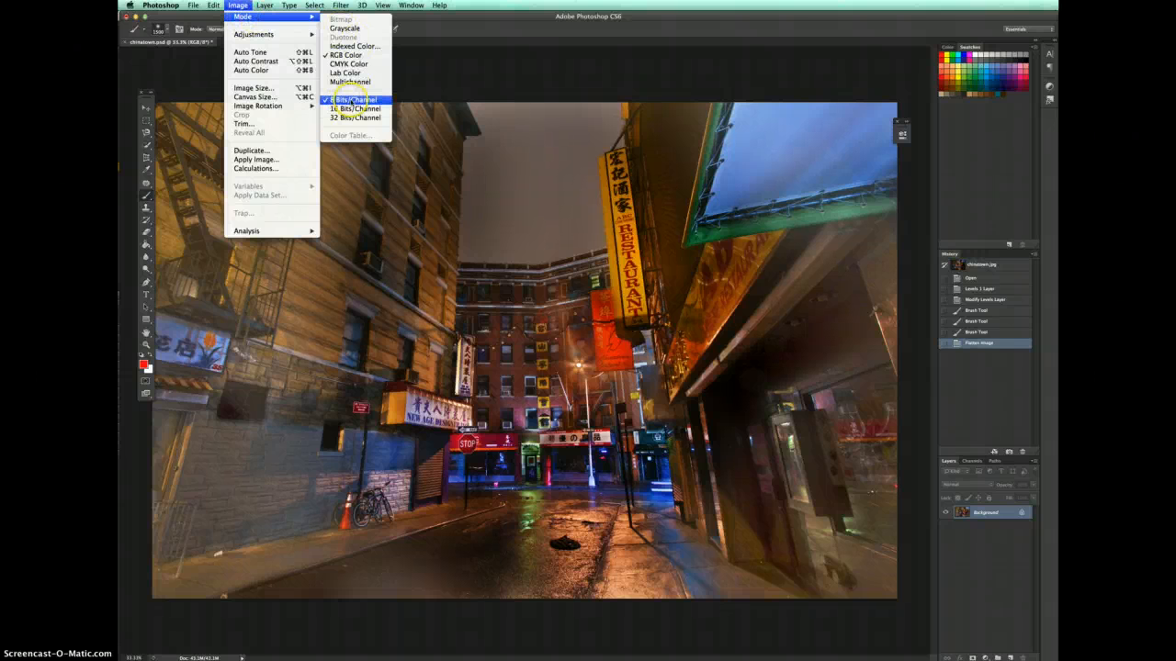
click(277, 89)
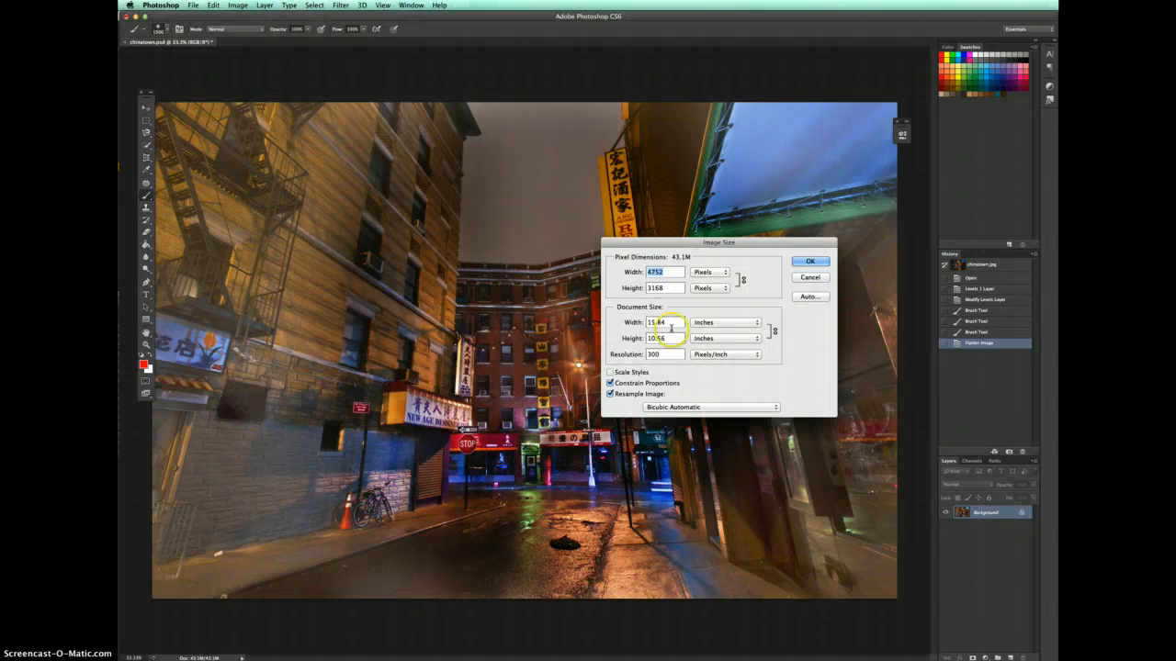
click(670, 357)
key(BackSpace)
key(BackSpace)
key(BackSpace)
text(72)
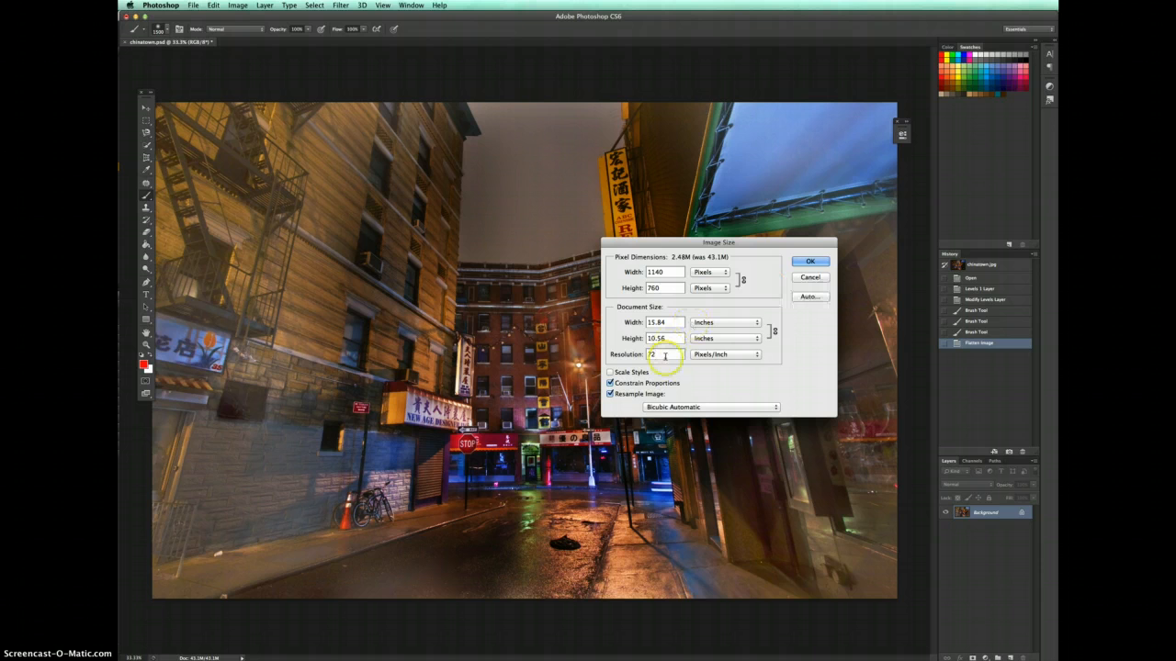
click(813, 261)
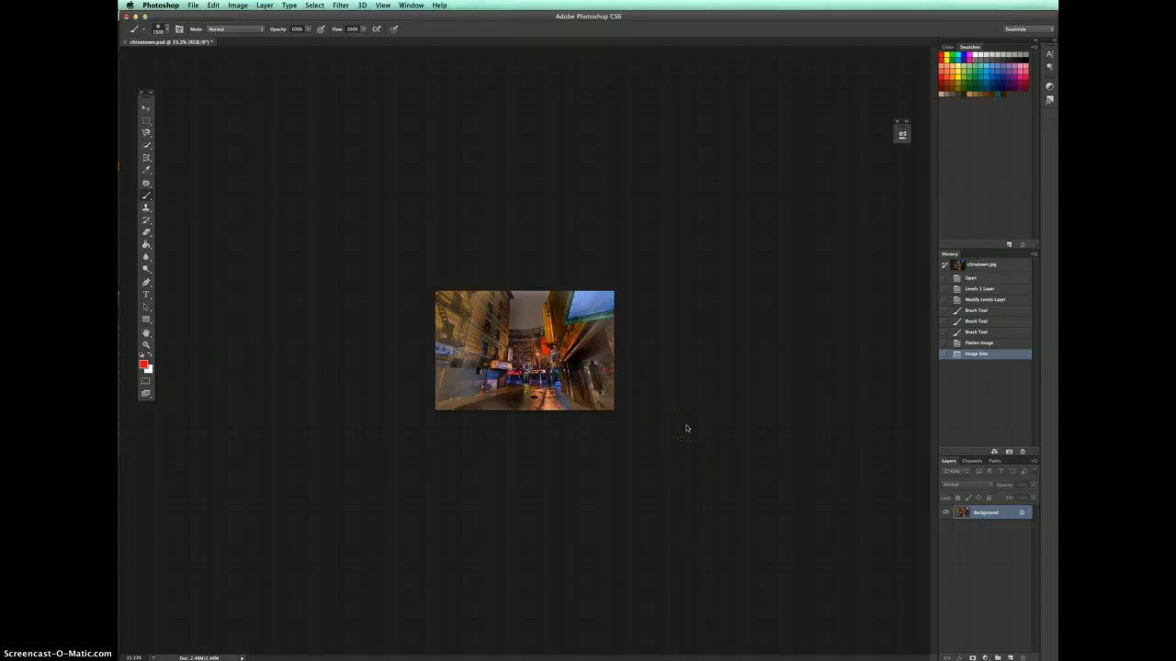
View the downsized image at 100% and fit it to the screen
key(super+1)
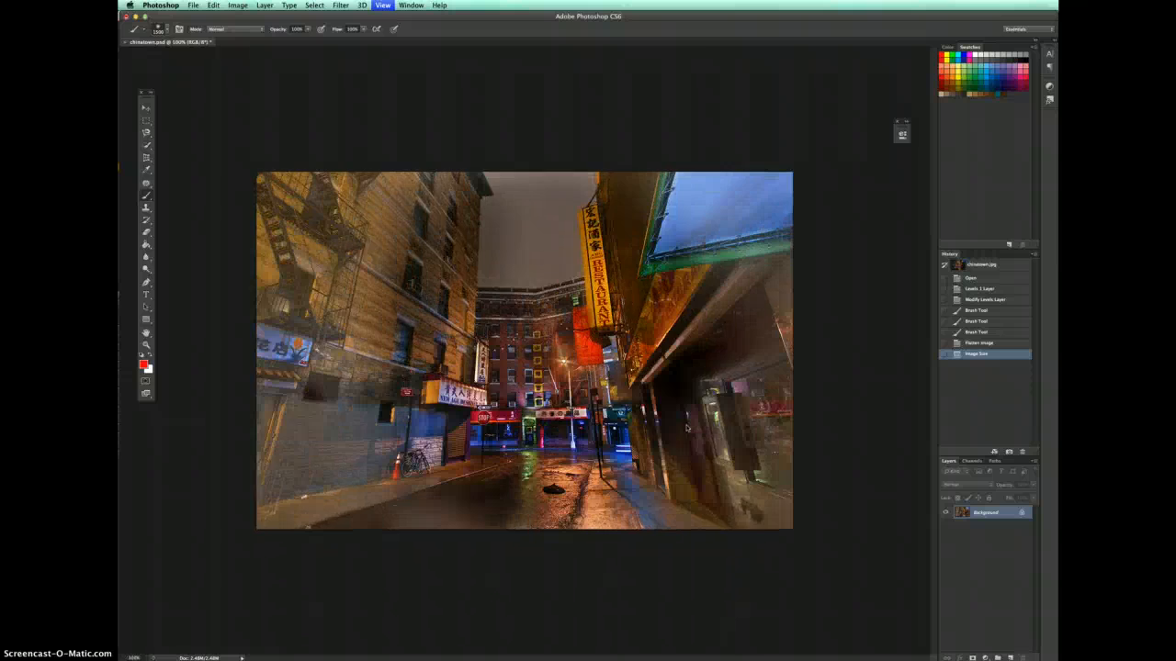
key(super+equal)
key(super+minus)
key(super+0)
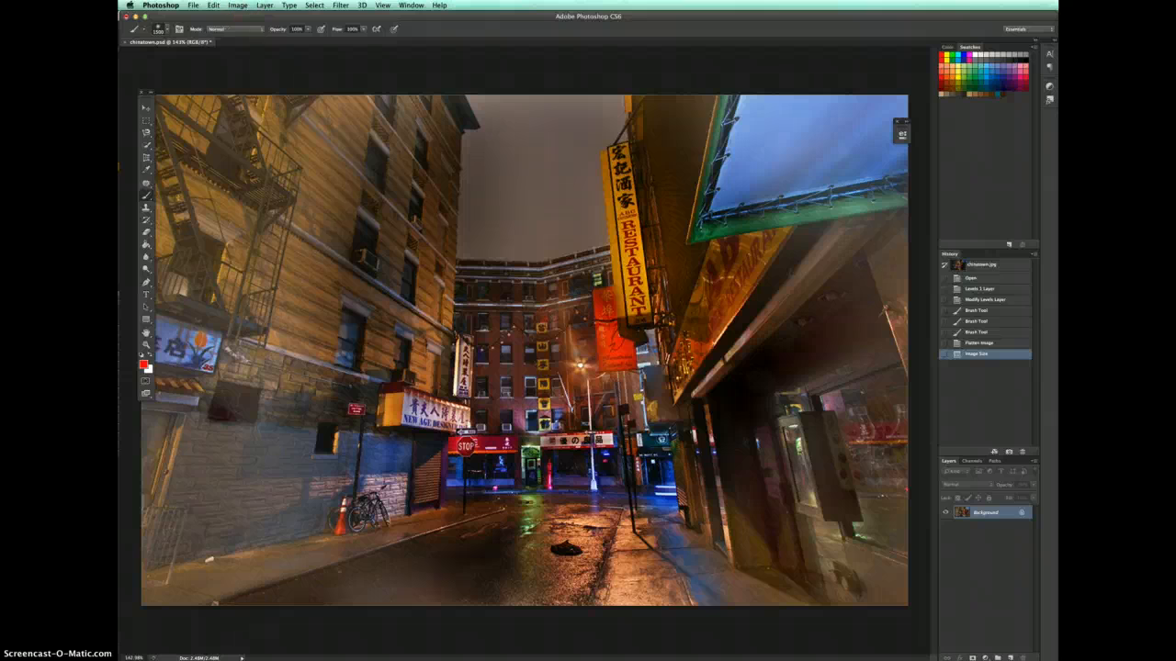
Check the downsized image's pixel dimensions and resolution in Image Size, and look over the available layer commands
click(237, 6)
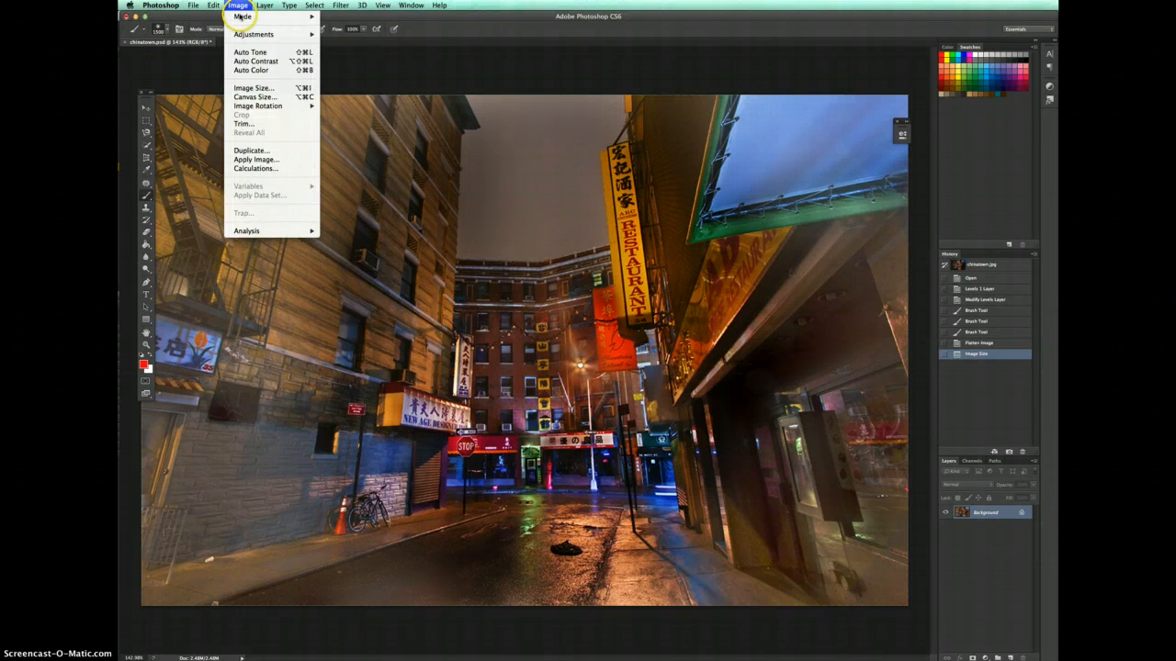
mouse_move(241, 16)
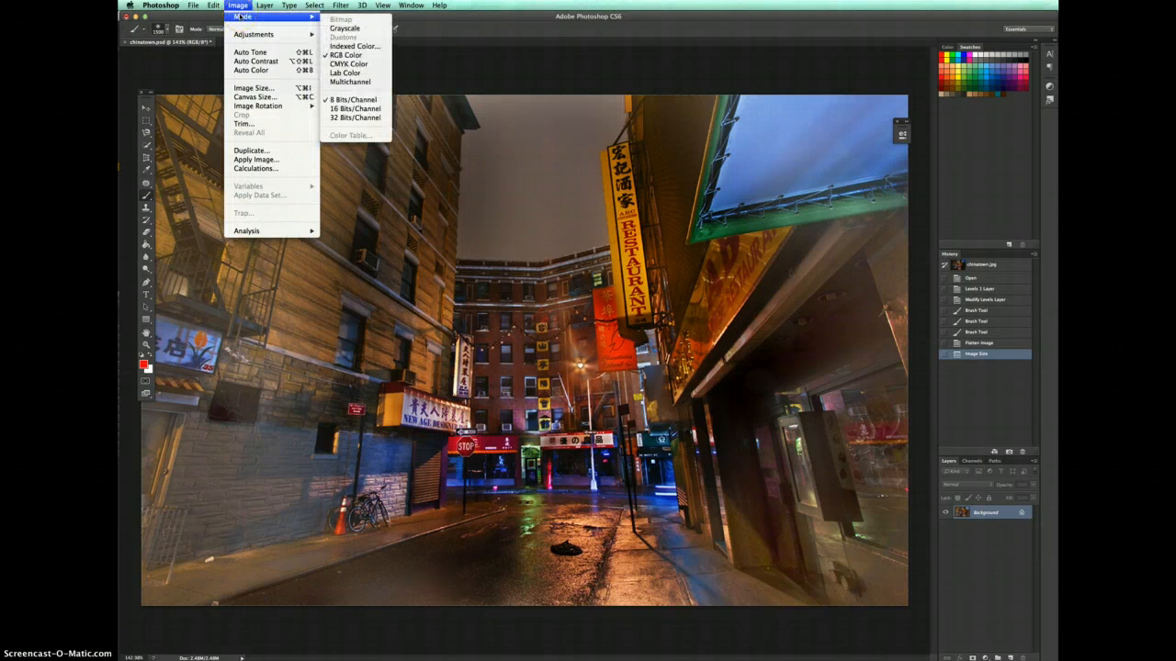
click(248, 88)
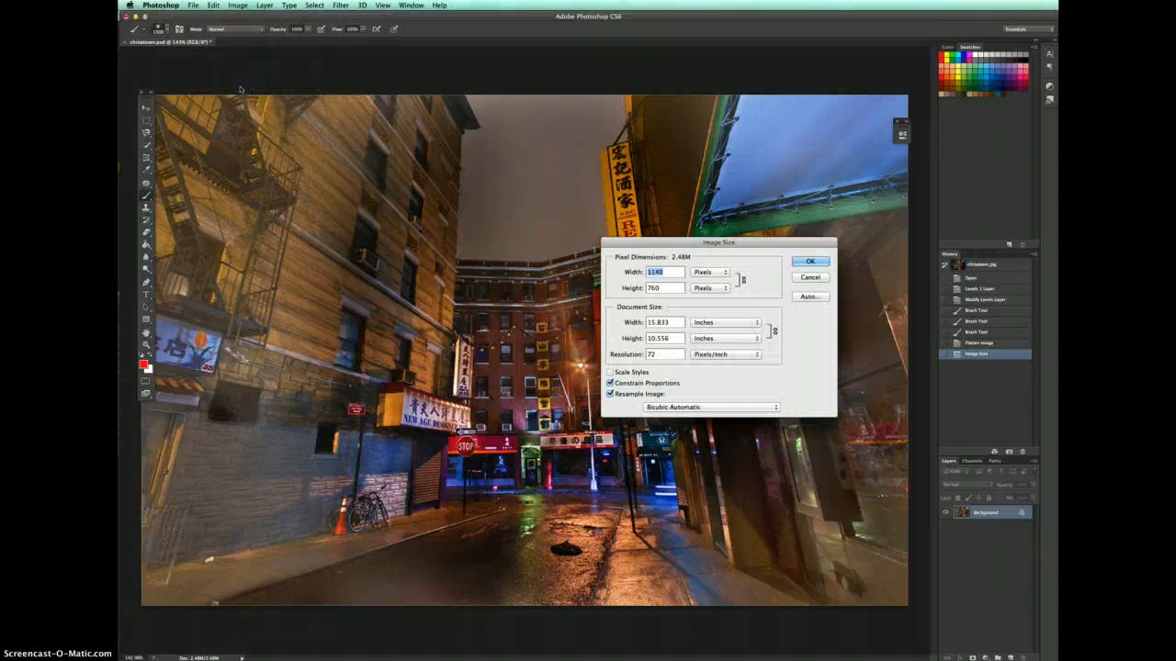
click(812, 261)
click(265, 5)
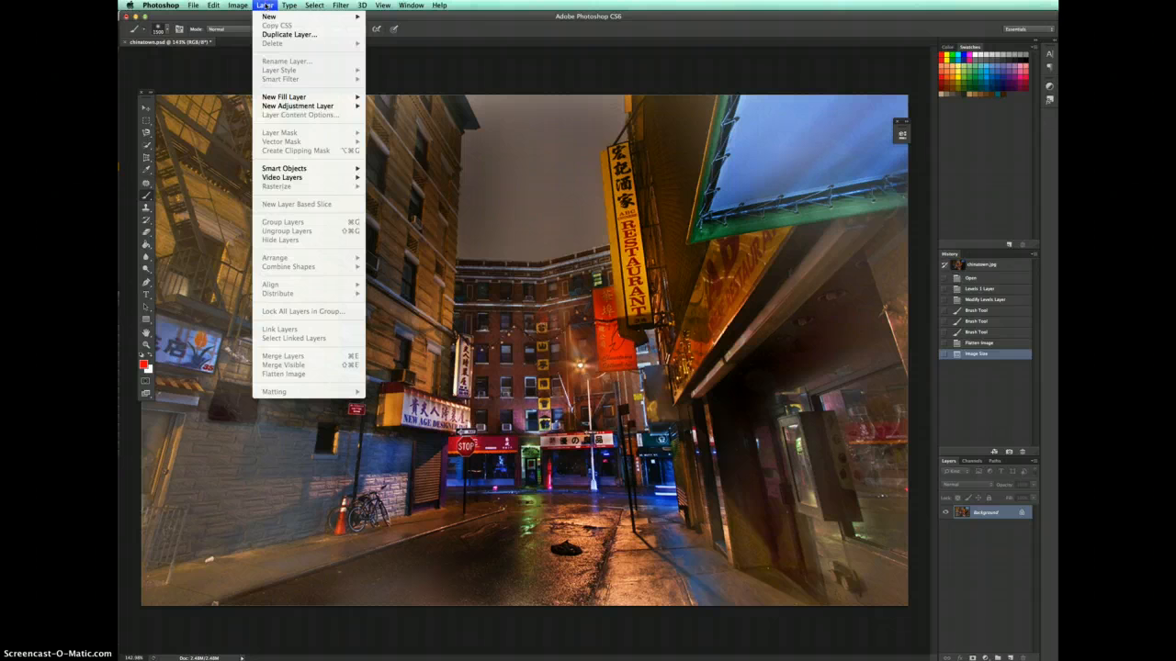
Save the flattened image as chinatown.jpg in JPEG format in the Intro to Photo Spring 2015 folder, with Maximum quality 12 and Baseline ("Standard")
mouse_move(161, 6)
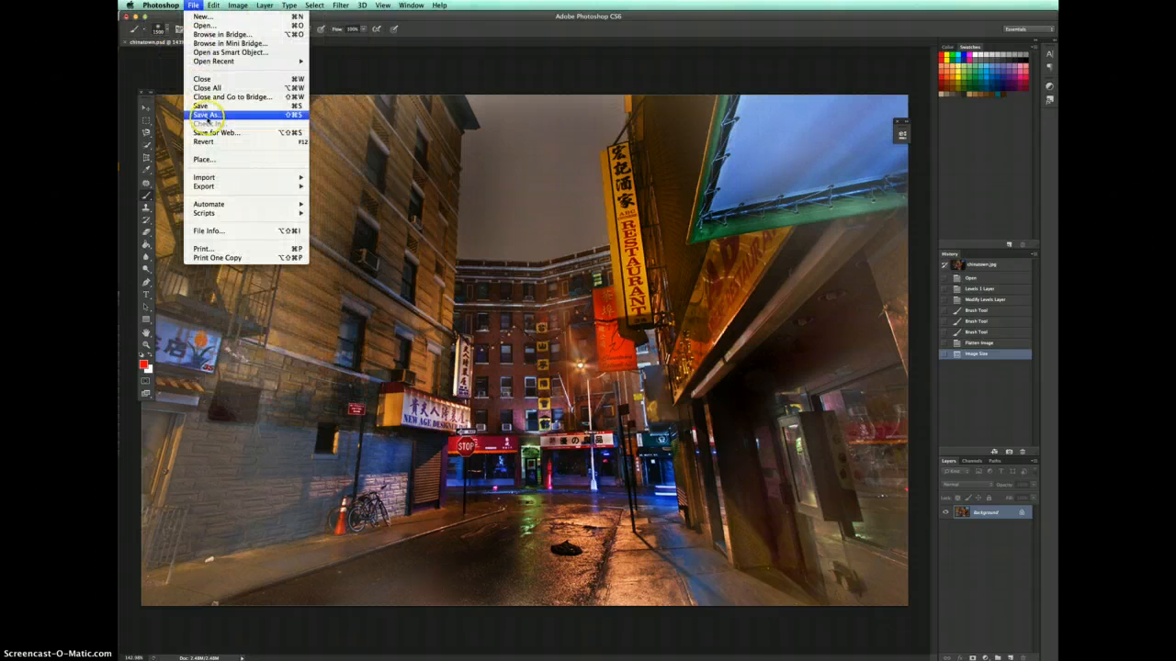
click(207, 114)
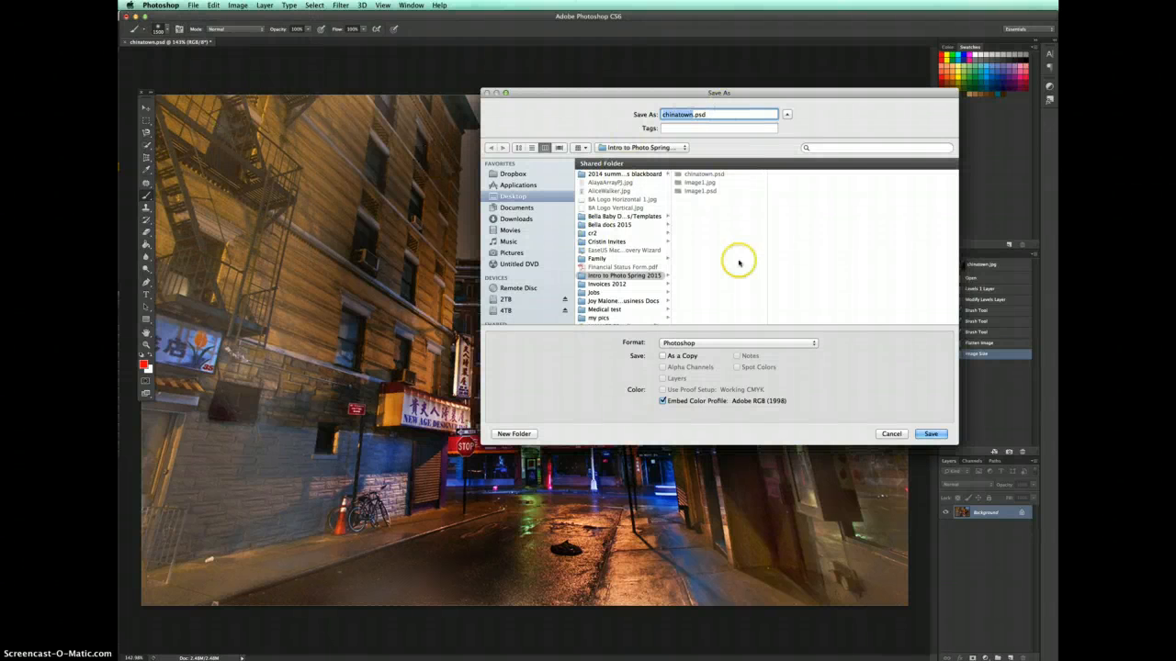
click(744, 343)
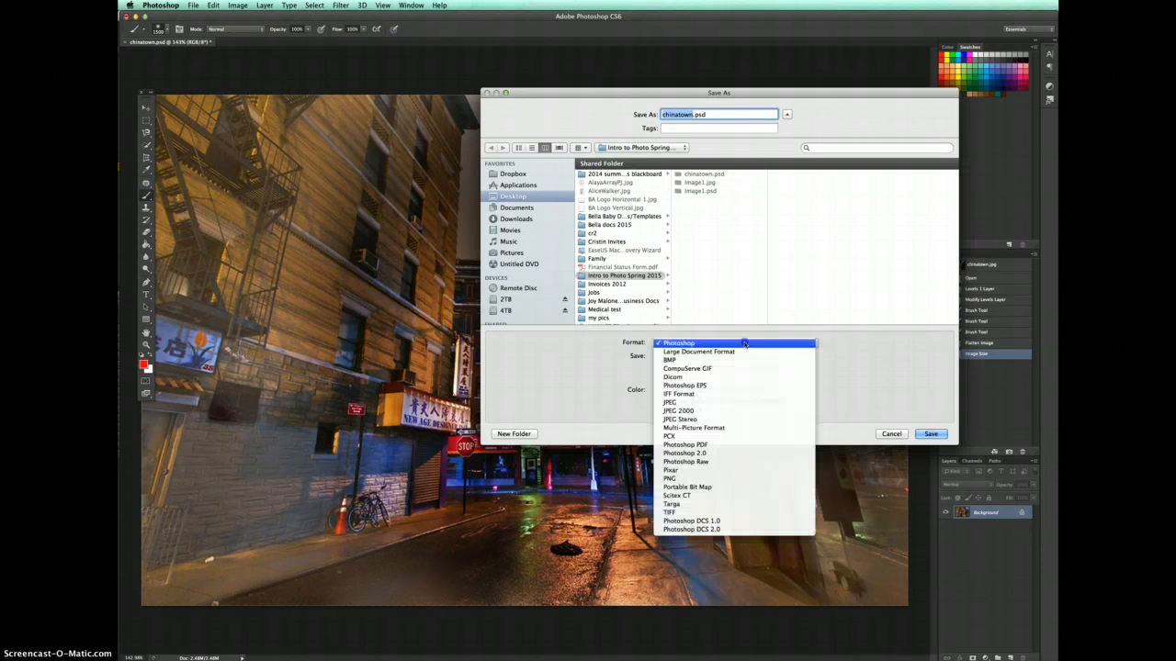
click(687, 403)
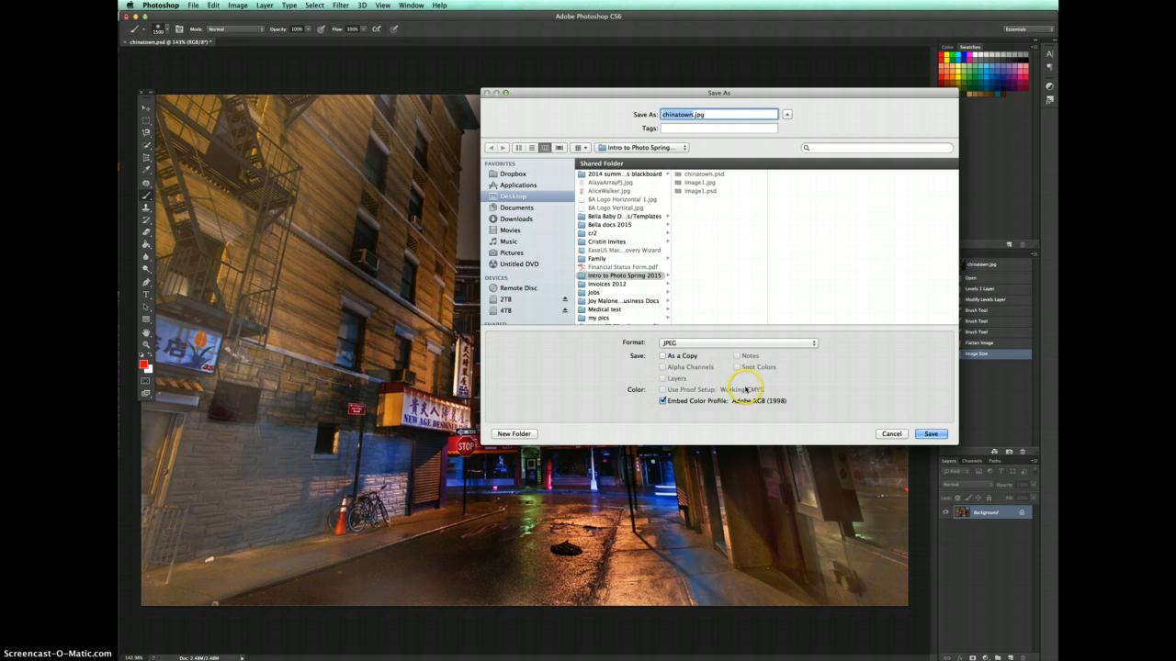
click(935, 437)
click(935, 438)
click(935, 436)
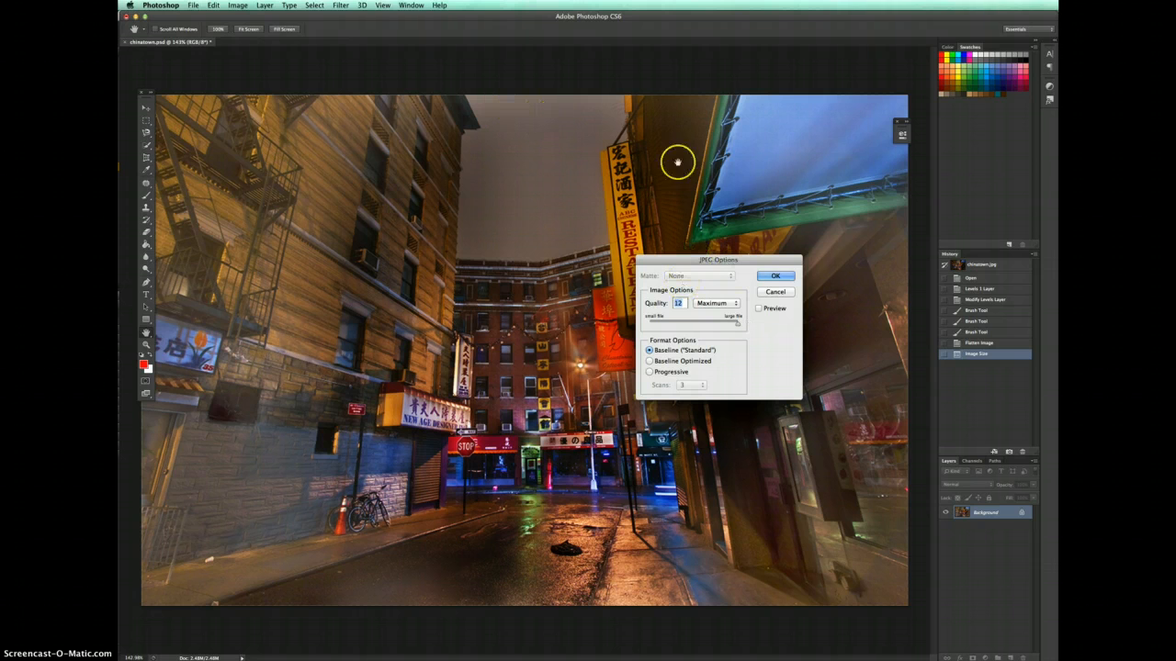
click(772, 275)
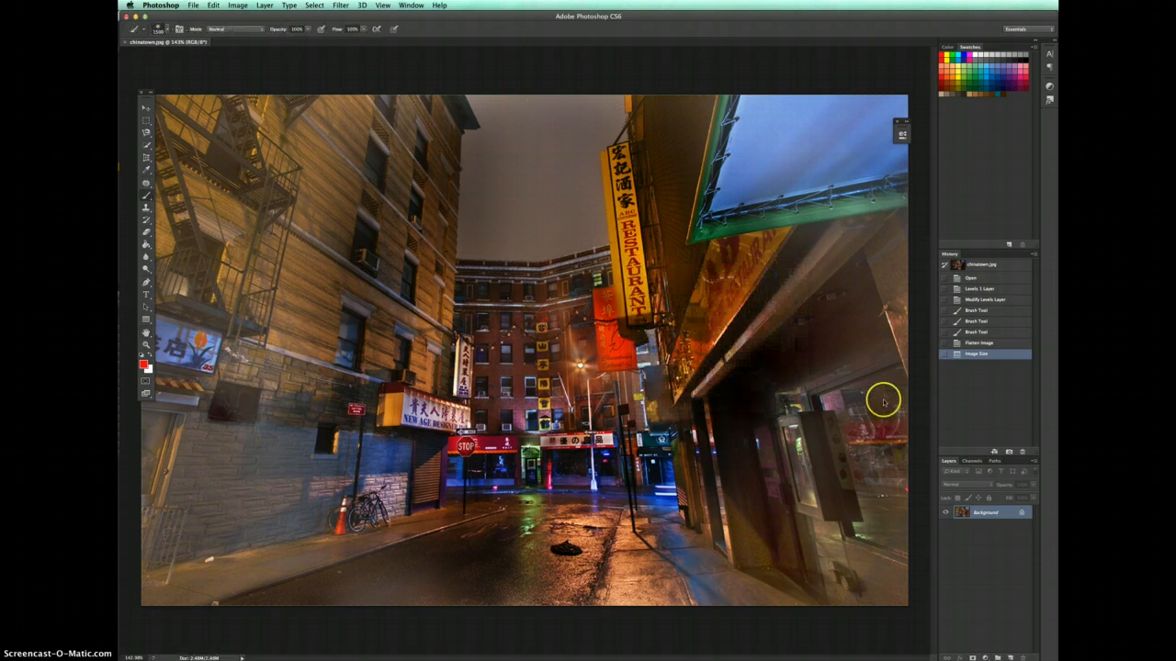